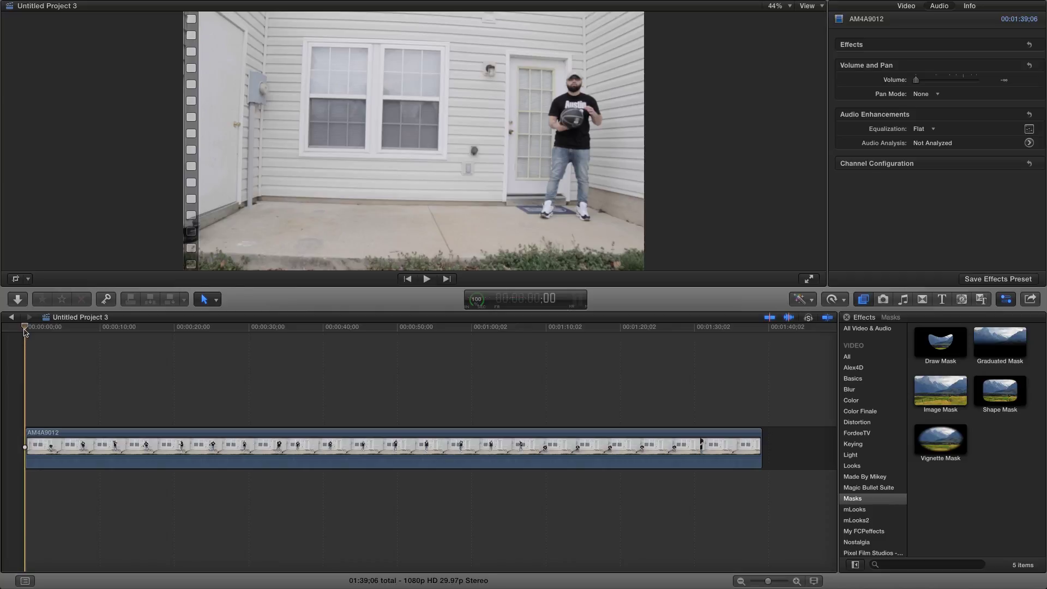
# Scrub through the AM4A9012 clip to review the footage and find the squatting man.
pyautogui.moveTo(24, 331); pyautogui.dragTo(633, 378)
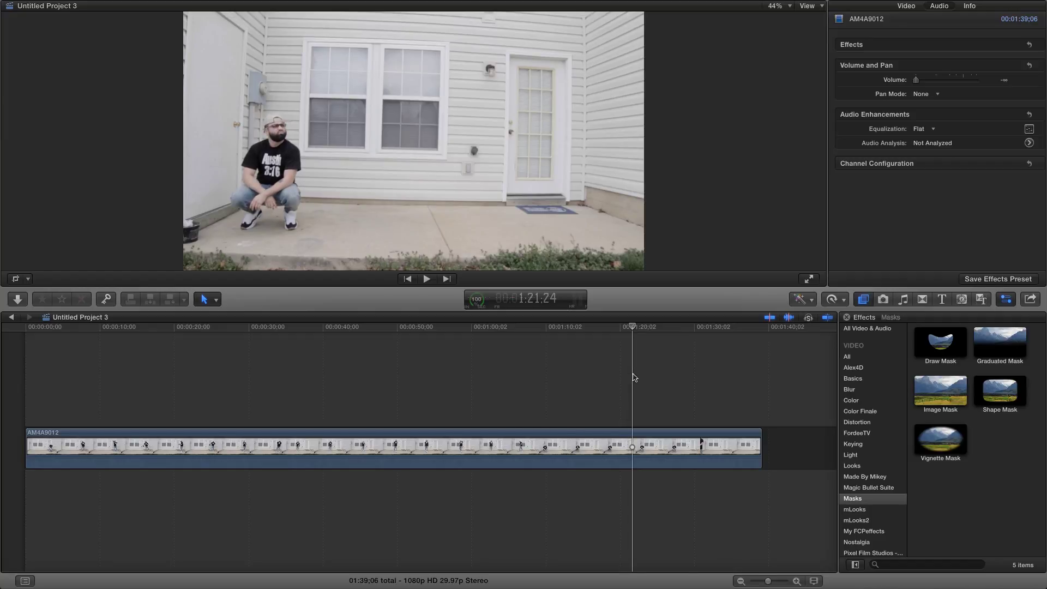
pyautogui.moveTo(635, 377); pyautogui.dragTo(666, 327)
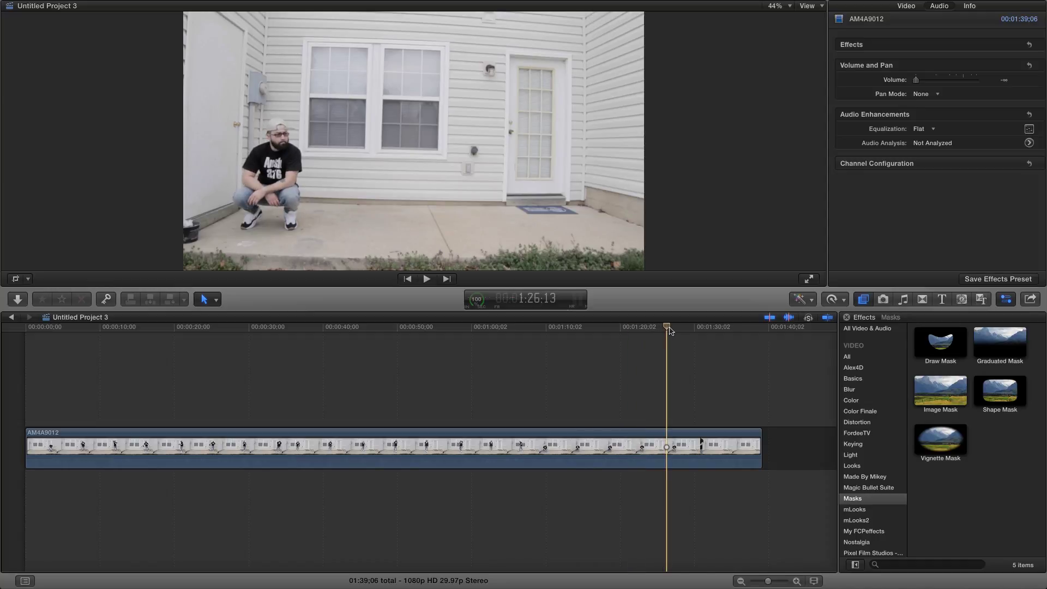
pyautogui.moveTo(670, 330); pyautogui.dragTo(670, 331)
pyautogui.moveTo(669, 331); pyautogui.dragTo(26, 392)
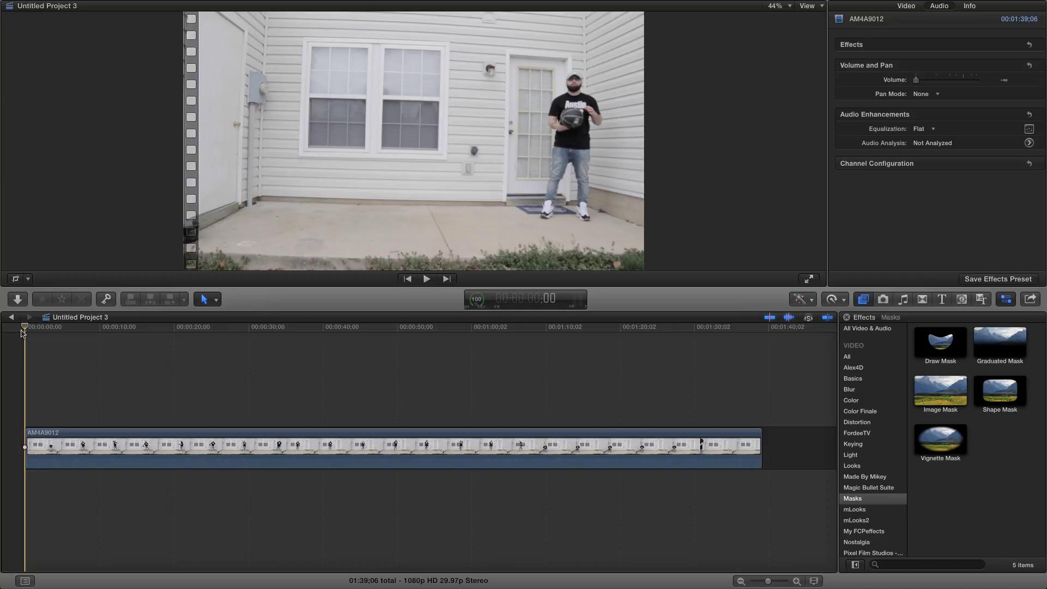
pyautogui.moveTo(25, 330); pyautogui.dragTo(158, 351)
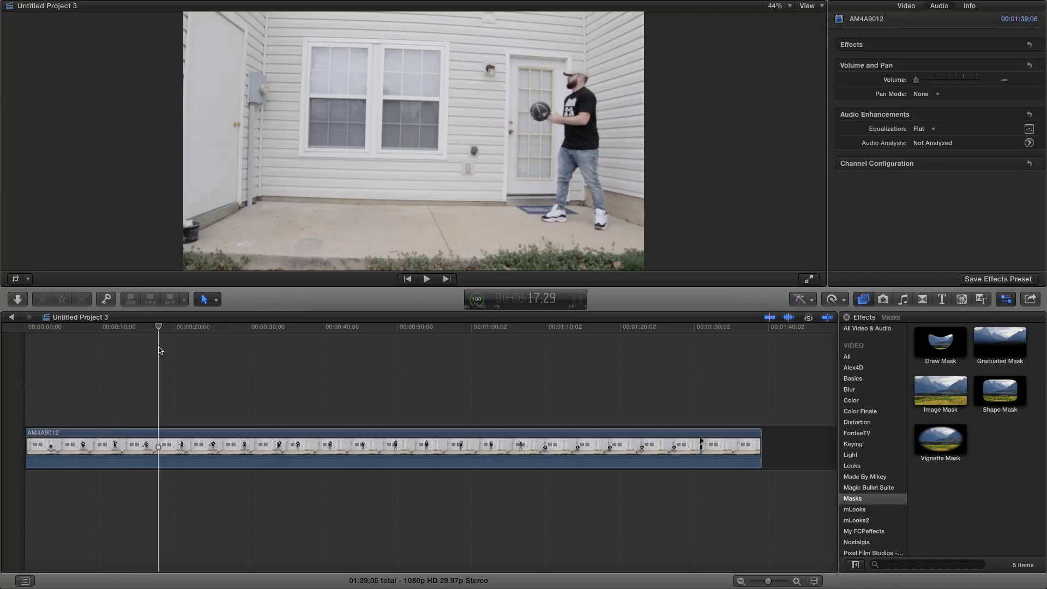
# Split the clip at 17:29 and near 38 seconds, then delete the middle piece.
pyautogui.press('r')
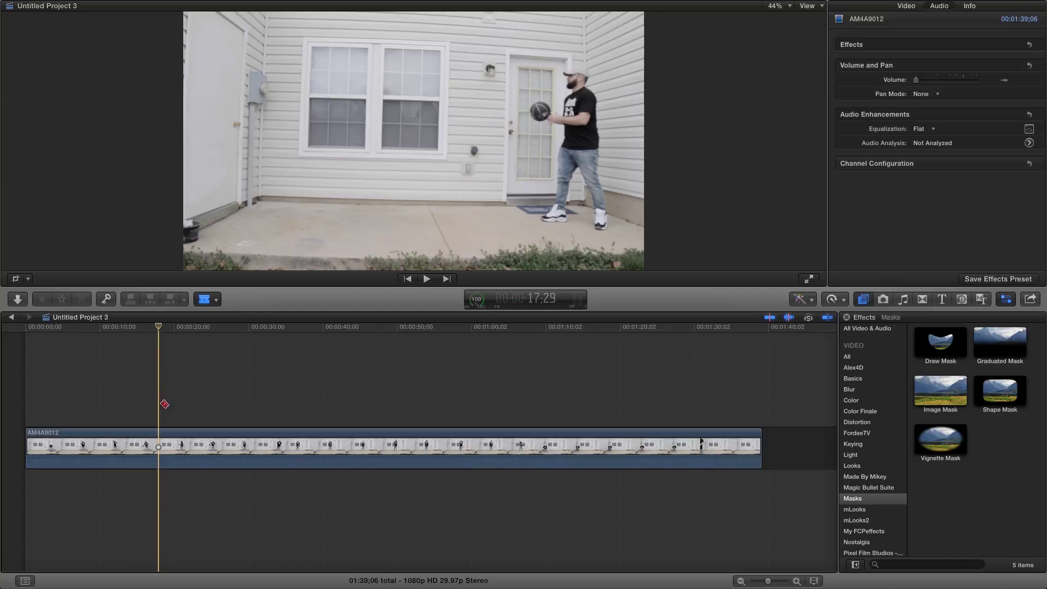
pyautogui.click(164, 434)
pyautogui.press('a')
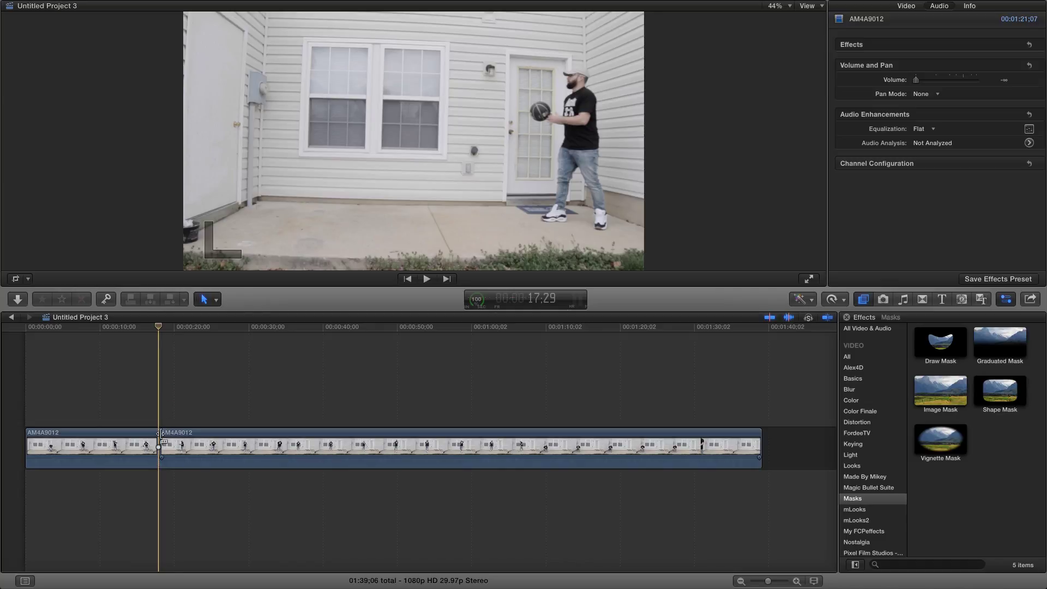
pyautogui.moveTo(158, 328); pyautogui.dragTo(312, 352)
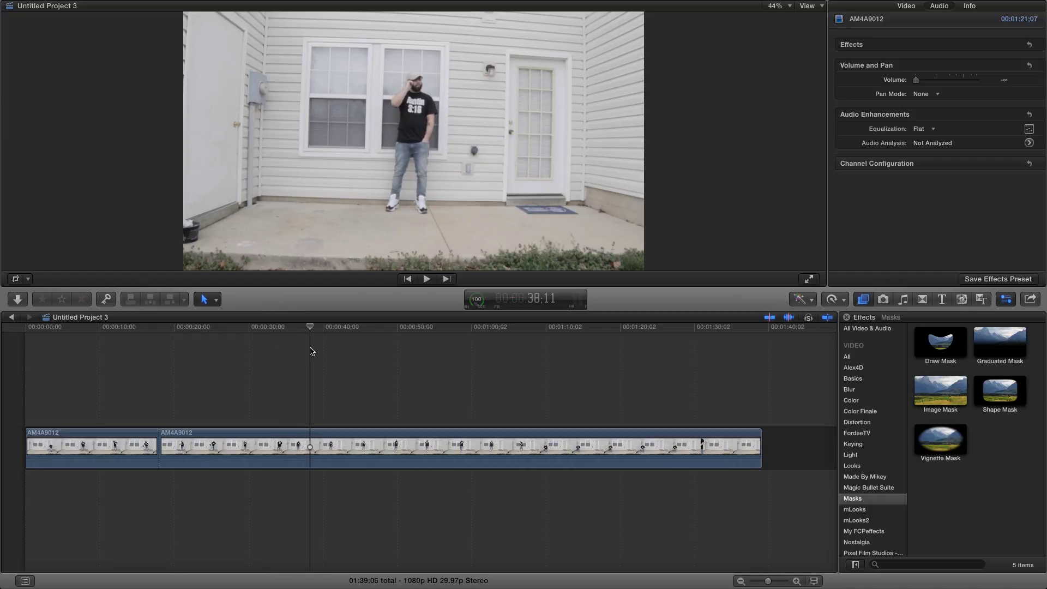
pyautogui.press('super+b')
pyautogui.click(298, 436)
pyautogui.press('Delete')
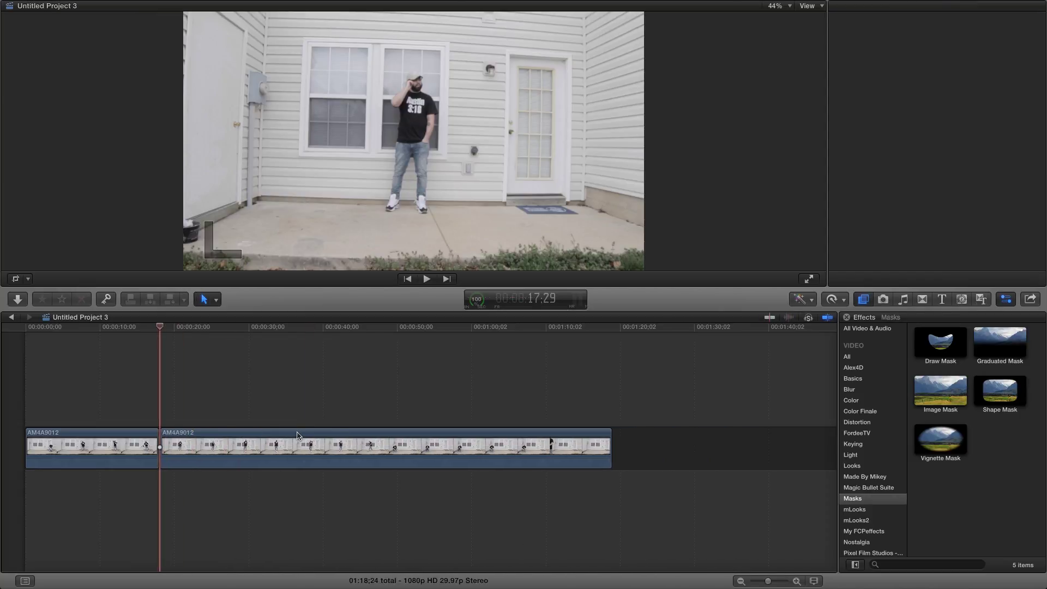
# Split at 30:24 and move the standing-by-the-window section above the storyline at the start.
pyautogui.moveTo(157, 331); pyautogui.dragTo(258, 363)
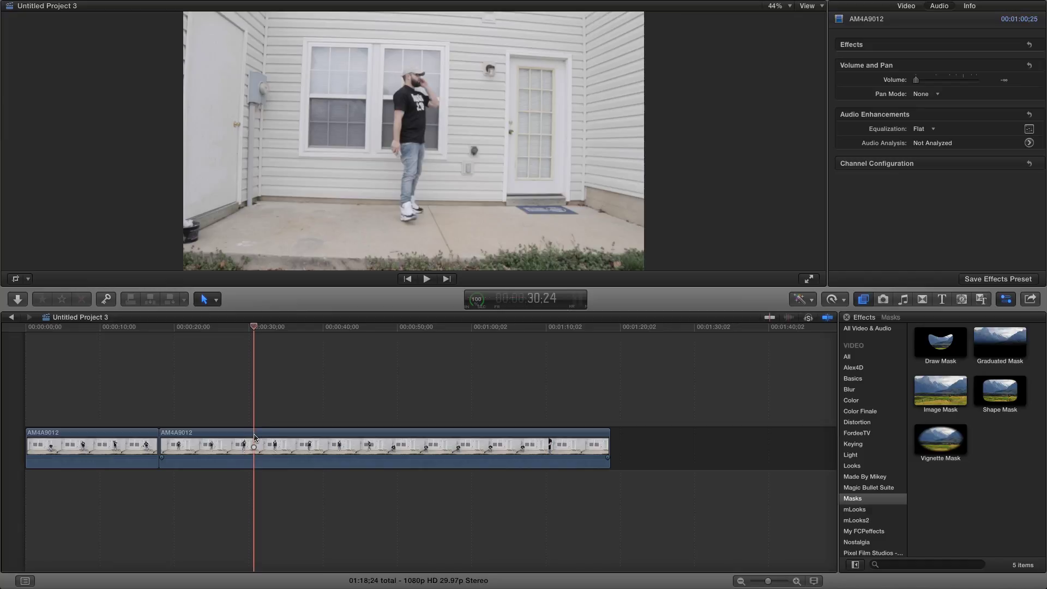
pyautogui.press('super+b')
pyautogui.click(210, 442)
pyautogui.moveTo(210, 442); pyautogui.dragTo(66, 393)
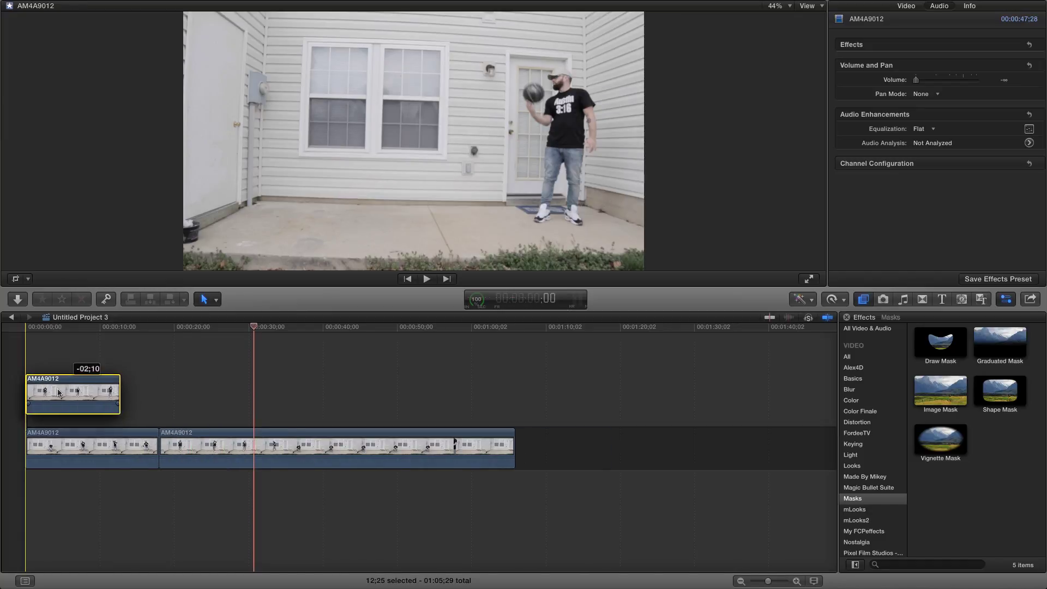
pyautogui.click(154, 391)
# Split further along and delete the unwanted section before the cut.
pyautogui.moveTo(160, 330); pyautogui.dragTo(322, 385)
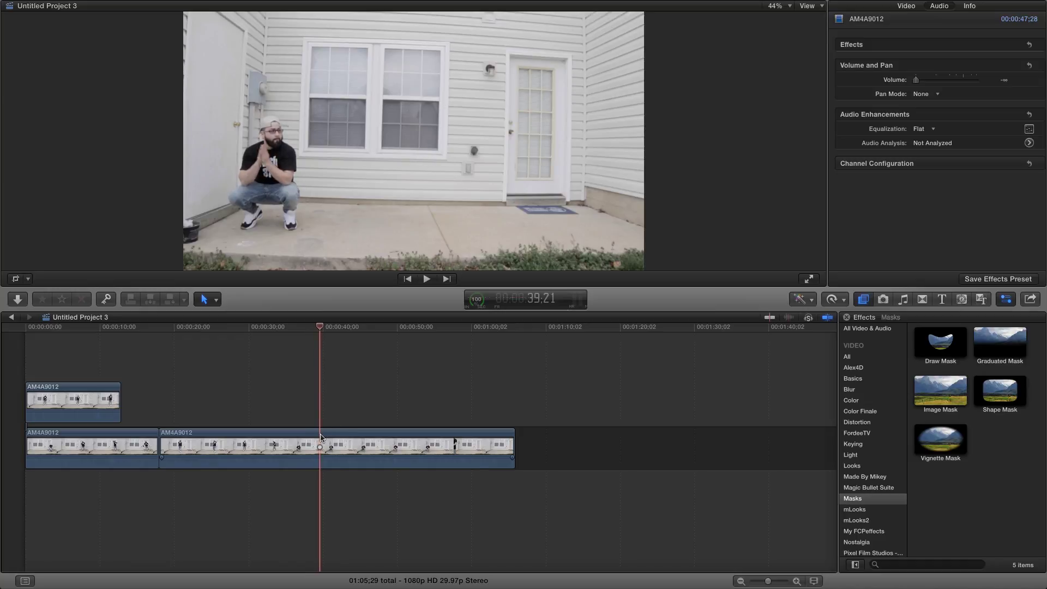
pyautogui.press('super+b')
pyautogui.click(299, 437)
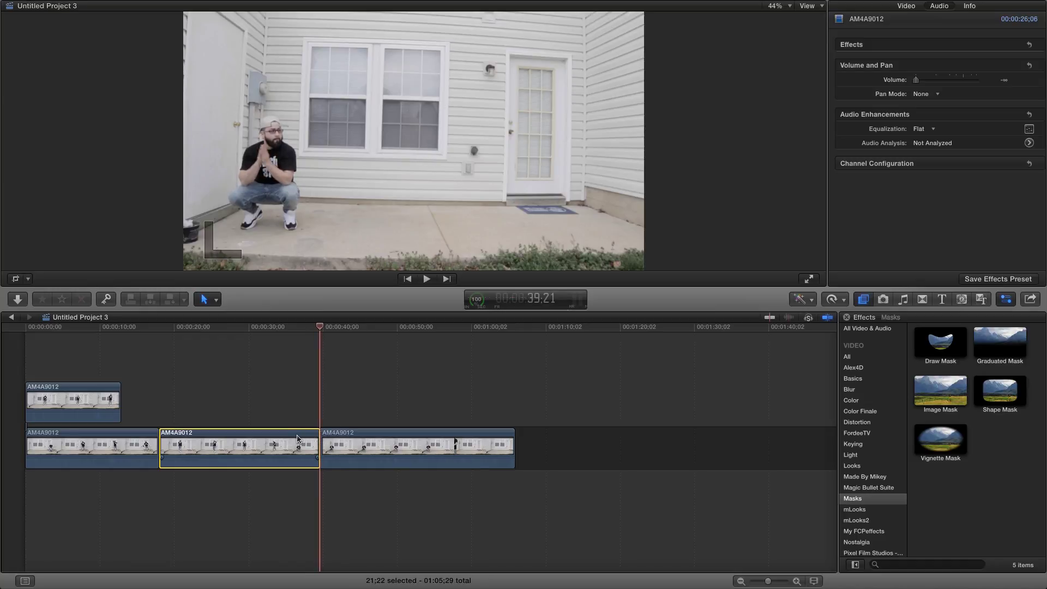
pyautogui.press('Delete')
# Trim off the leftover after the squatting take and stack that take on a top layer.
pyautogui.moveTo(158, 327); pyautogui.dragTo(278, 334)
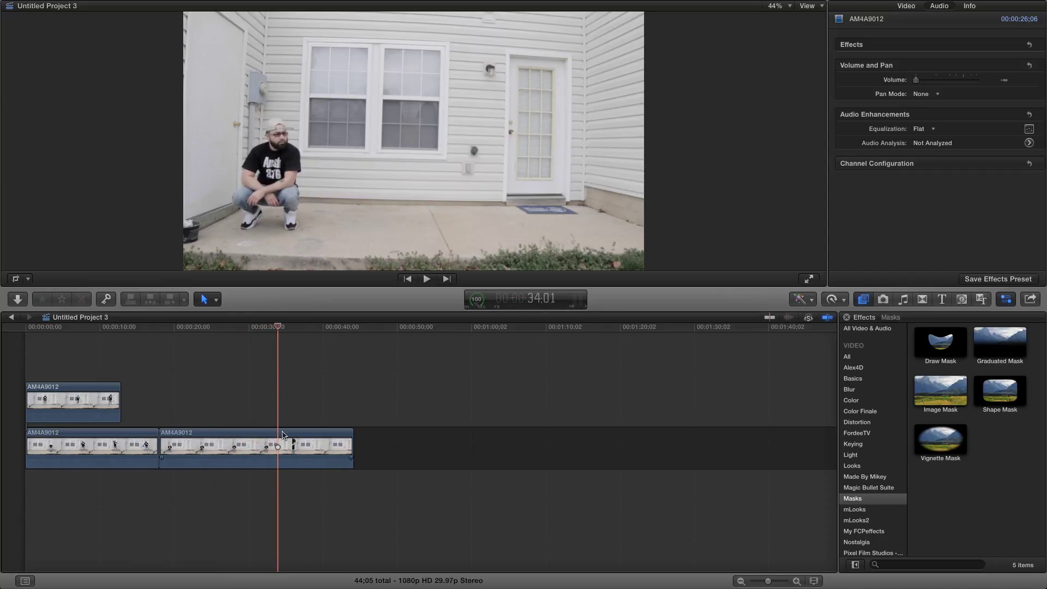
pyautogui.press('super+b')
pyautogui.click(309, 441)
pyautogui.press('Delete')
pyautogui.moveTo(205, 453); pyautogui.dragTo(72, 344)
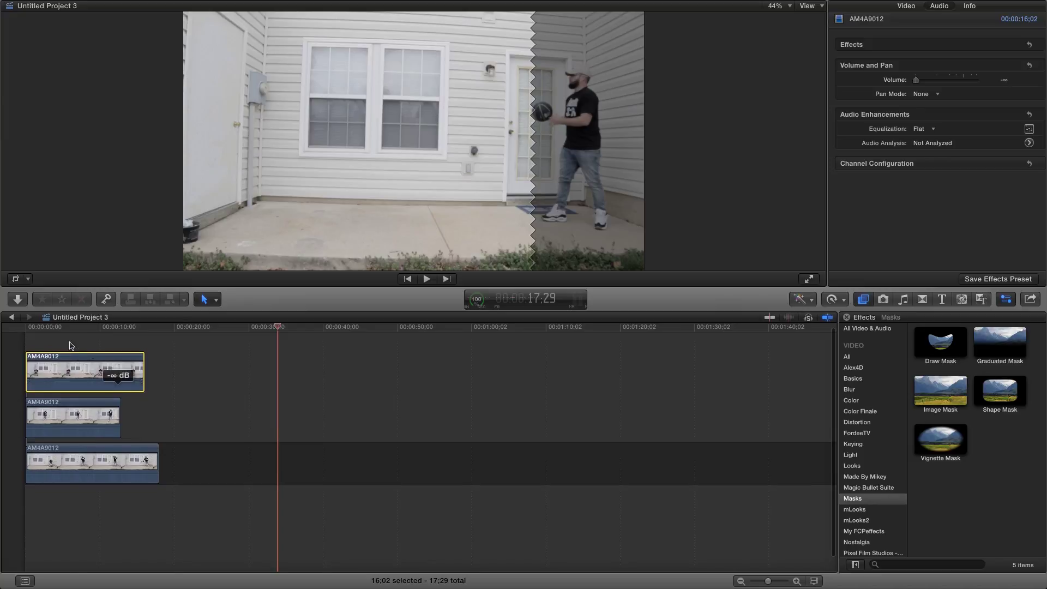
# Extend the middle and top clips to end at 17:29 with the bottom clip, then select the top clip.
pyautogui.click(70, 344)
pyautogui.click(77, 379)
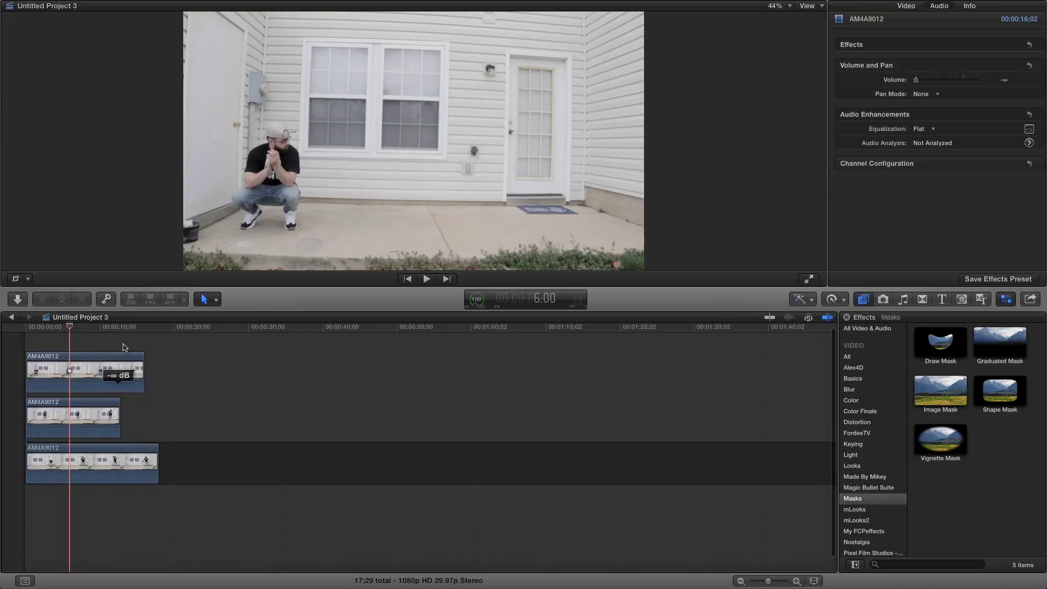
pyautogui.click(159, 431)
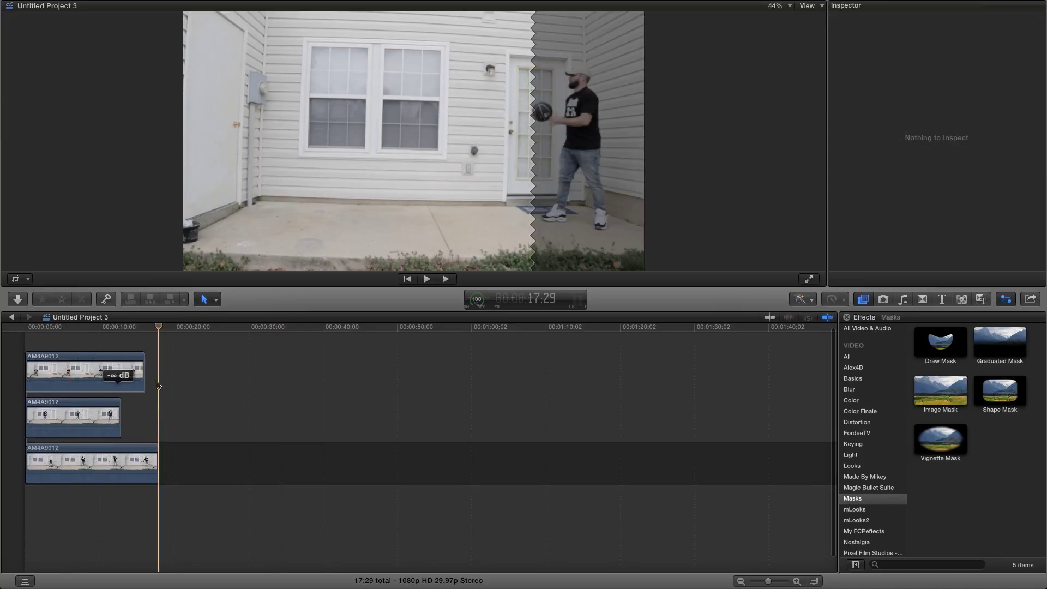
pyautogui.moveTo(119, 411); pyautogui.dragTo(158, 411)
pyautogui.moveTo(140, 367); pyautogui.dragTo(158, 367)
pyautogui.click(144, 329)
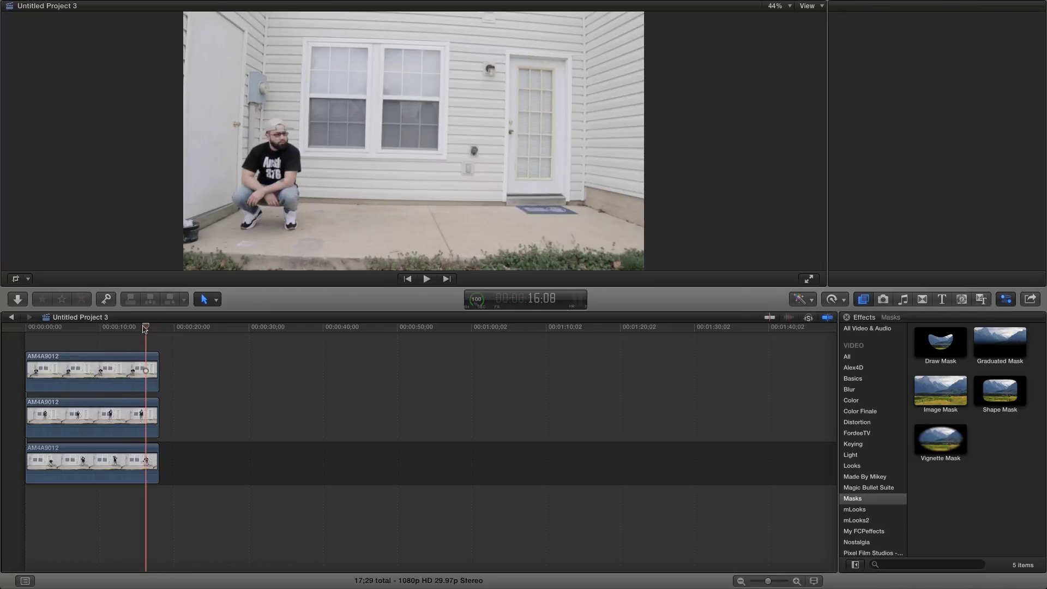
pyautogui.press('Home')
pyautogui.click(55, 360)
pyautogui.click(55, 360)
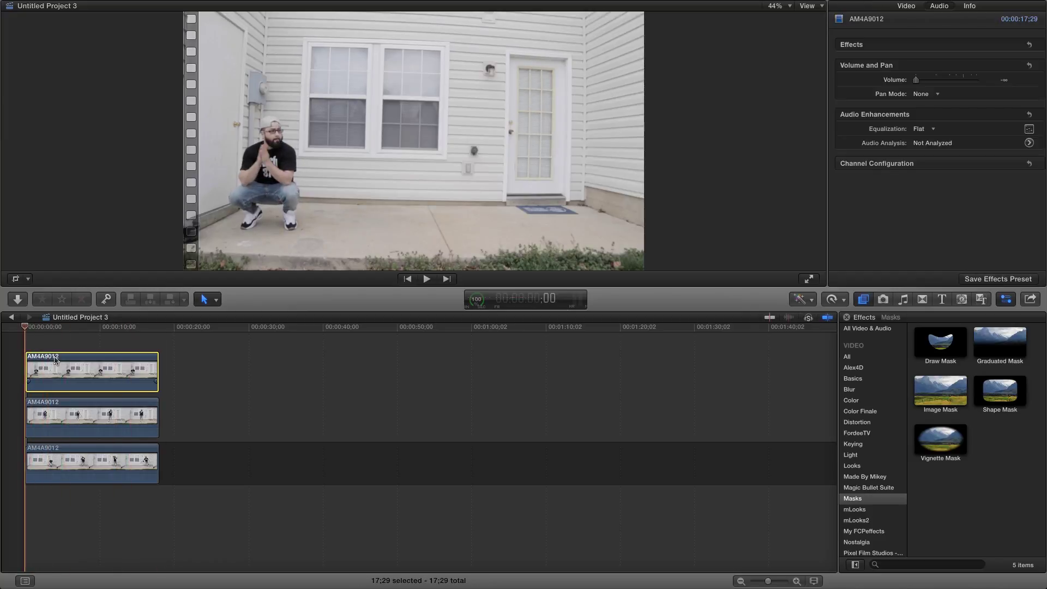
# Lower the top clip's opacity to about 54% in the Video Inspector.
pyautogui.click(906, 6)
pyautogui.scroll(-5, 965, 133)
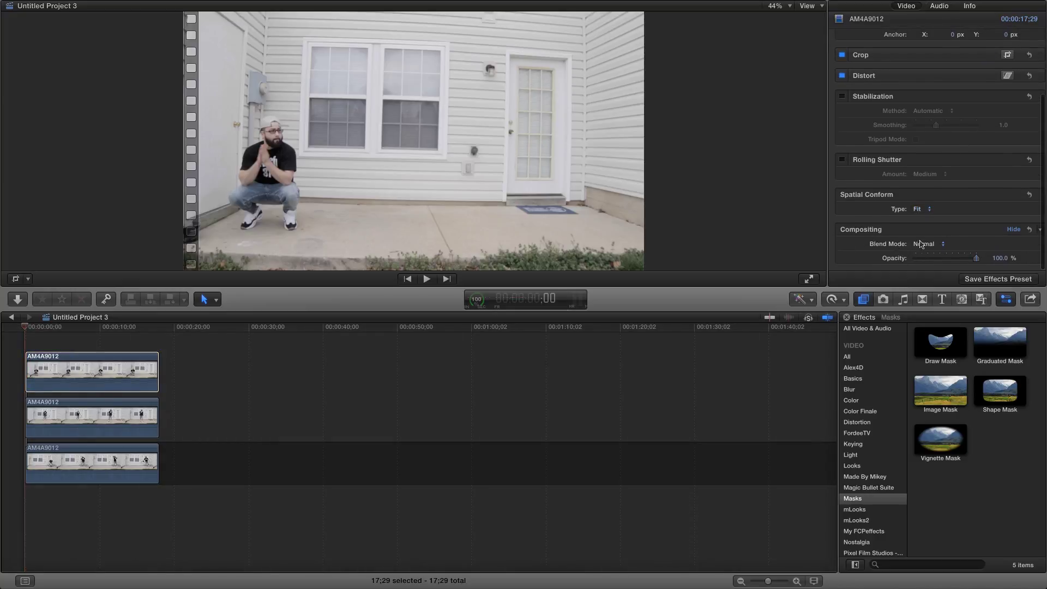
pyautogui.moveTo(977, 263); pyautogui.dragTo(956, 263)
pyautogui.moveTo(953, 263); pyautogui.dragTo(949, 262)
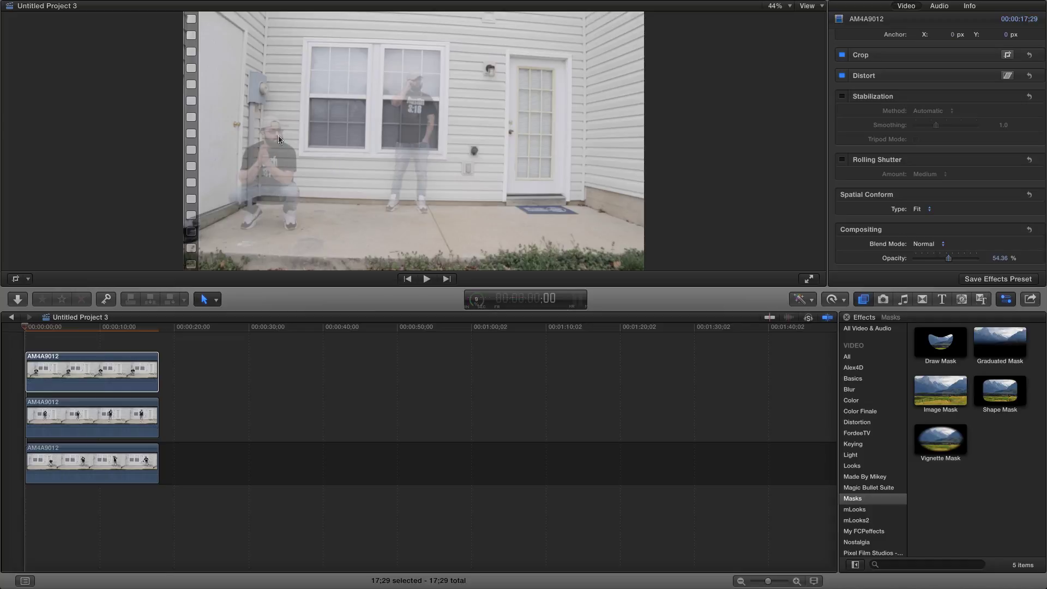
# Lower the middle clip's opacity to about 52%.
pyautogui.click(77, 419)
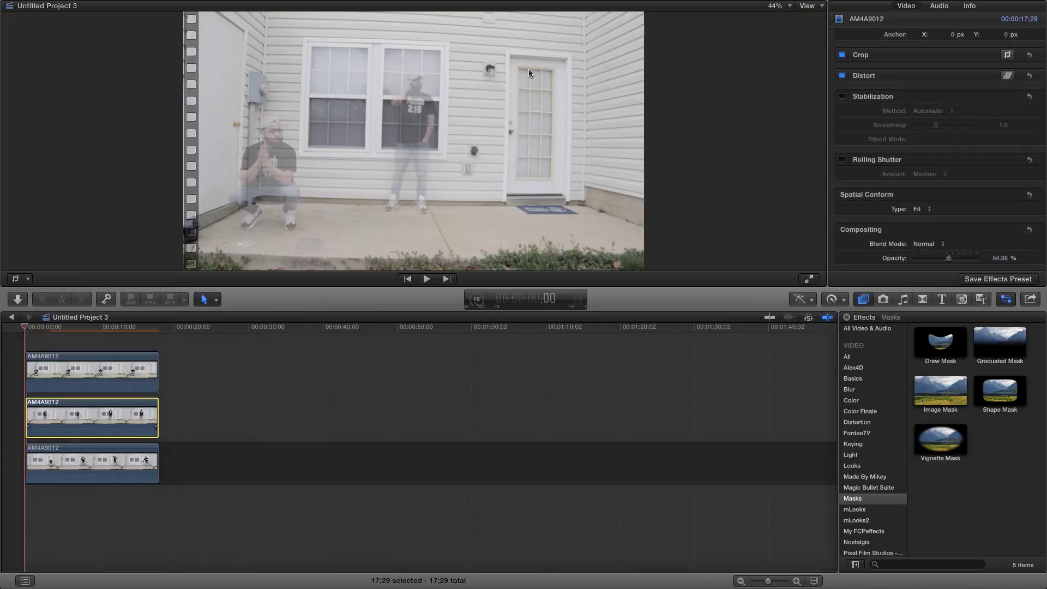
pyautogui.scroll(-5, 889, 155)
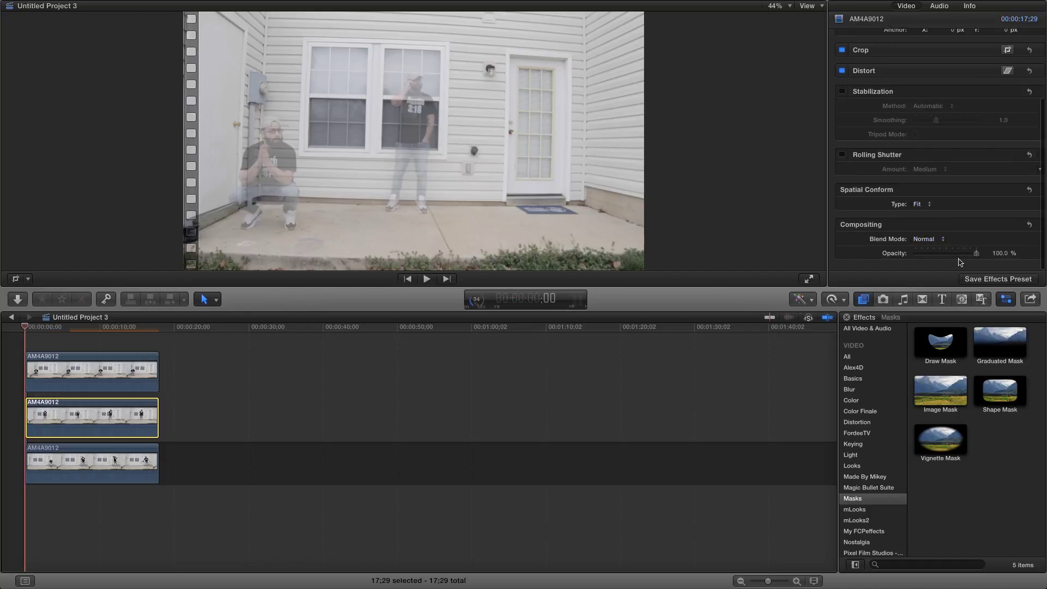
pyautogui.moveTo(964, 262); pyautogui.dragTo(948, 266)
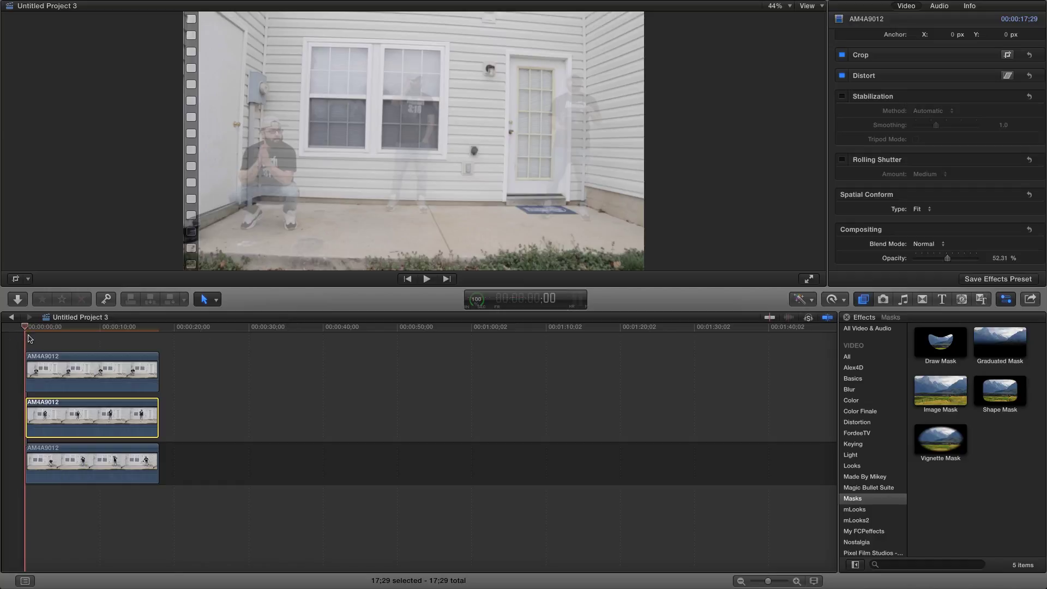
pyautogui.click(50, 463)
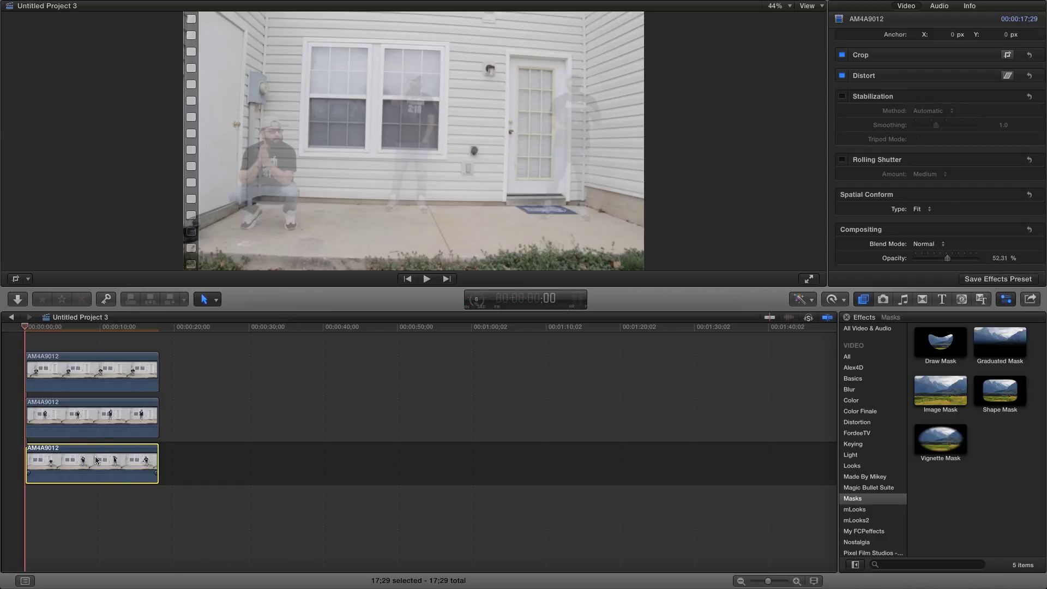
pyautogui.click(25, 341)
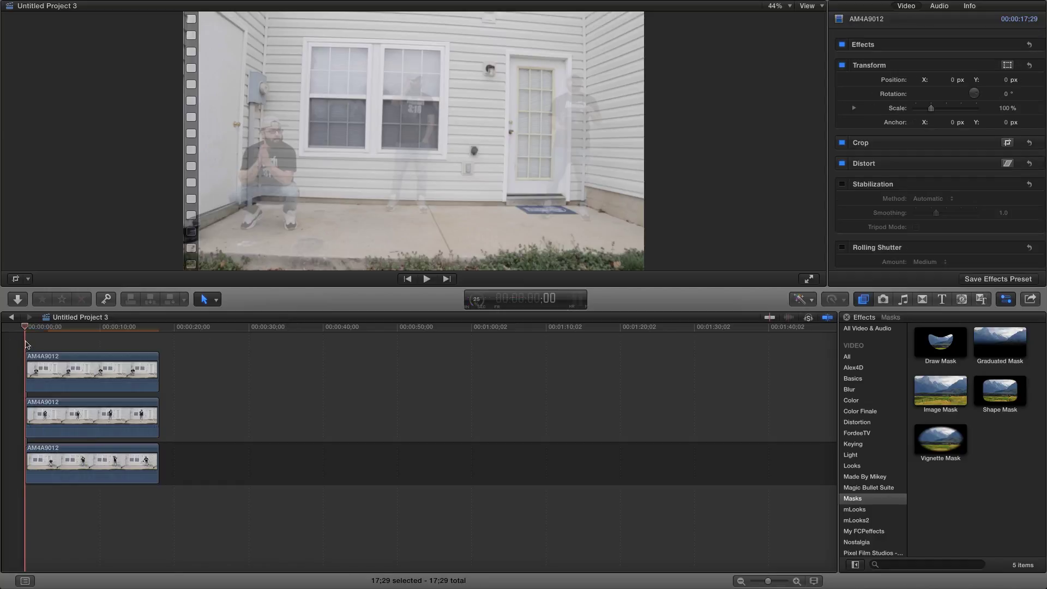
pyautogui.click(48, 368)
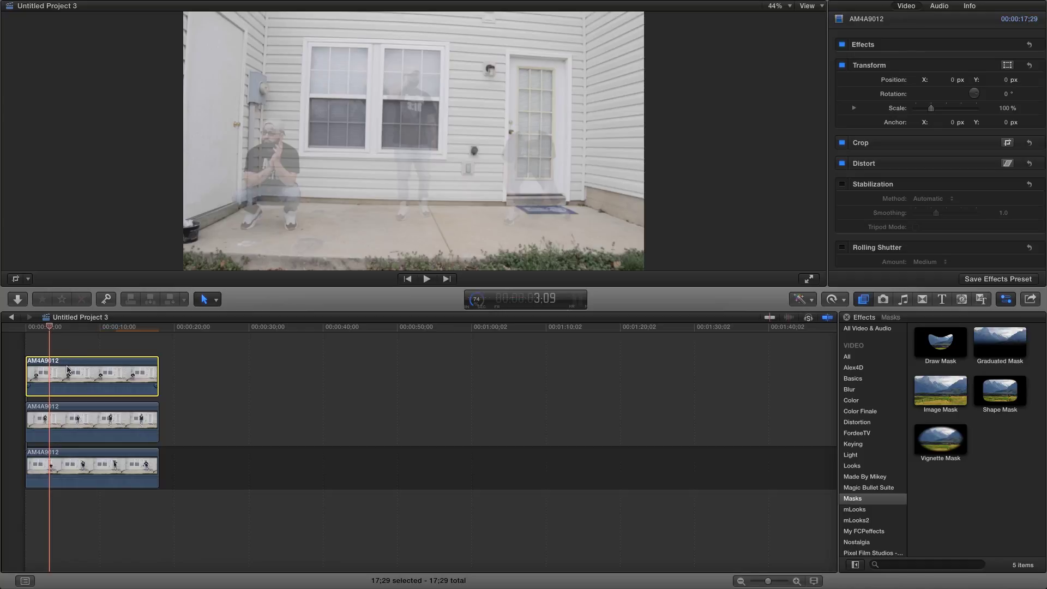
# Try cropping the top clip, raising its opacity to 100% and disabling the middle clip.
pyautogui.click(29, 280)
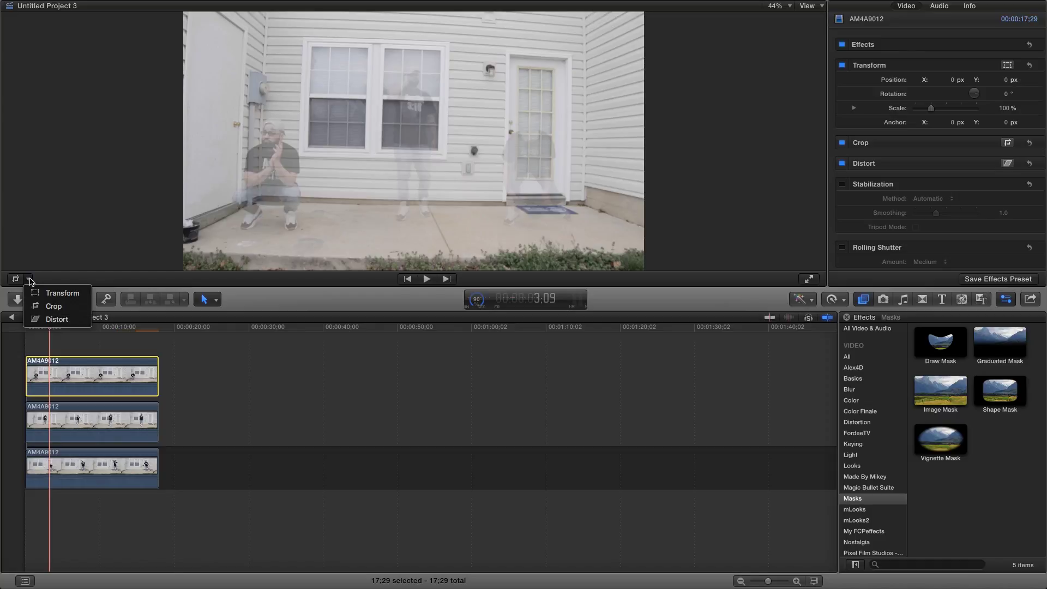
pyautogui.click(46, 307)
pyautogui.moveTo(644, 144); pyautogui.dragTo(316, 150)
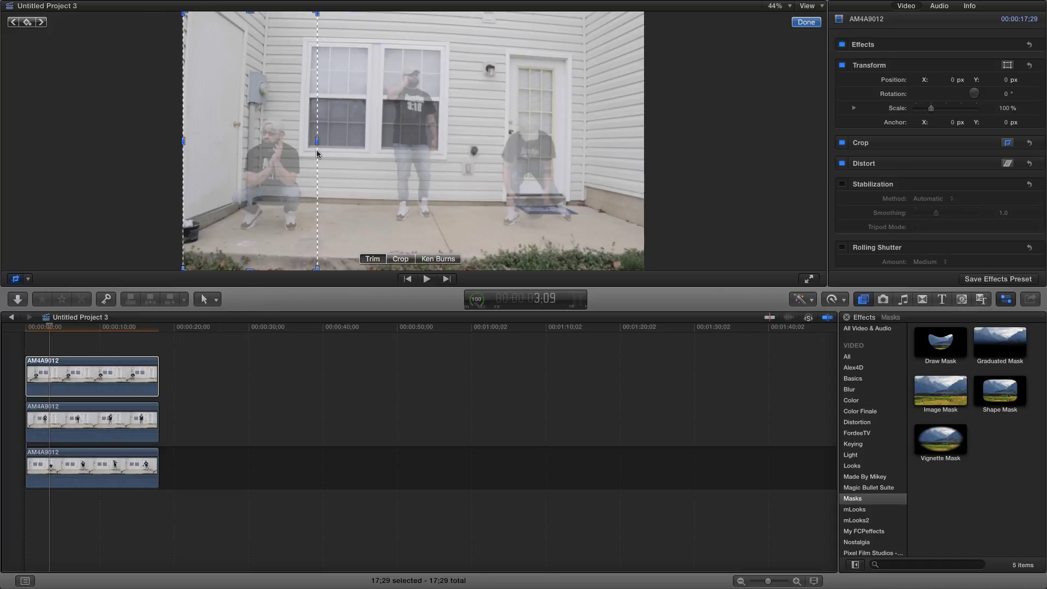
pyautogui.scroll(-5, 955, 191)
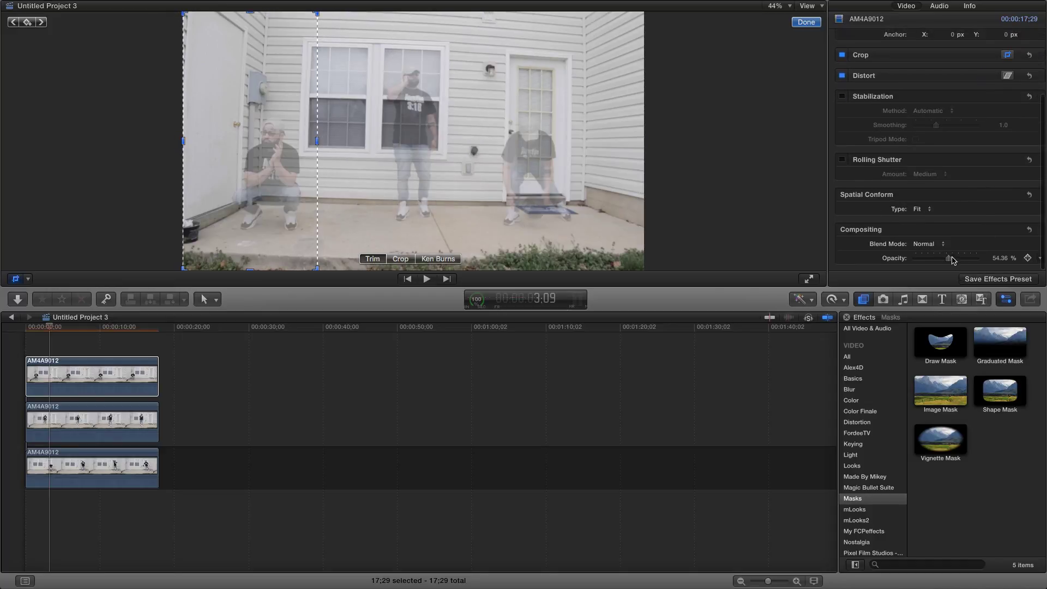
pyautogui.moveTo(952, 258); pyautogui.dragTo(991, 261)
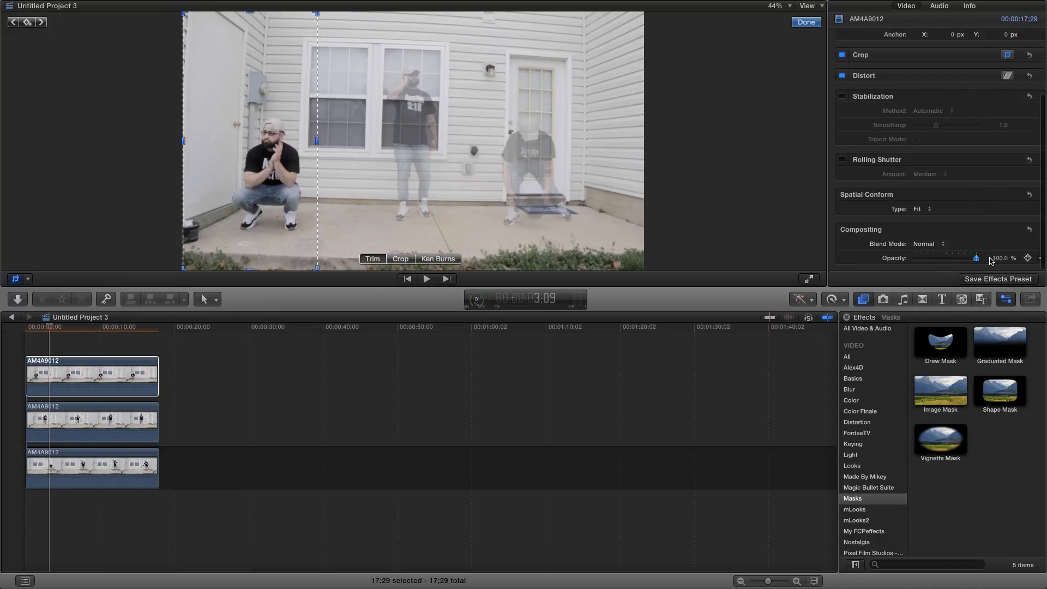
pyautogui.click(69, 425)
pyautogui.press('v')
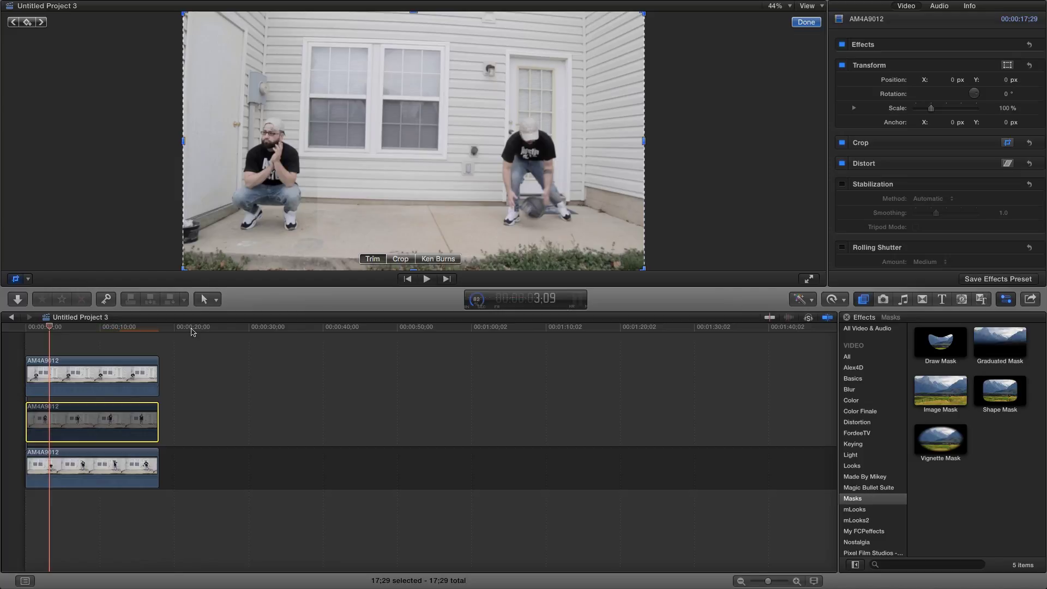
# Undo the last three changes, finish the crop overlay with Done, and reselect the top clip.
pyautogui.click(116, 6)
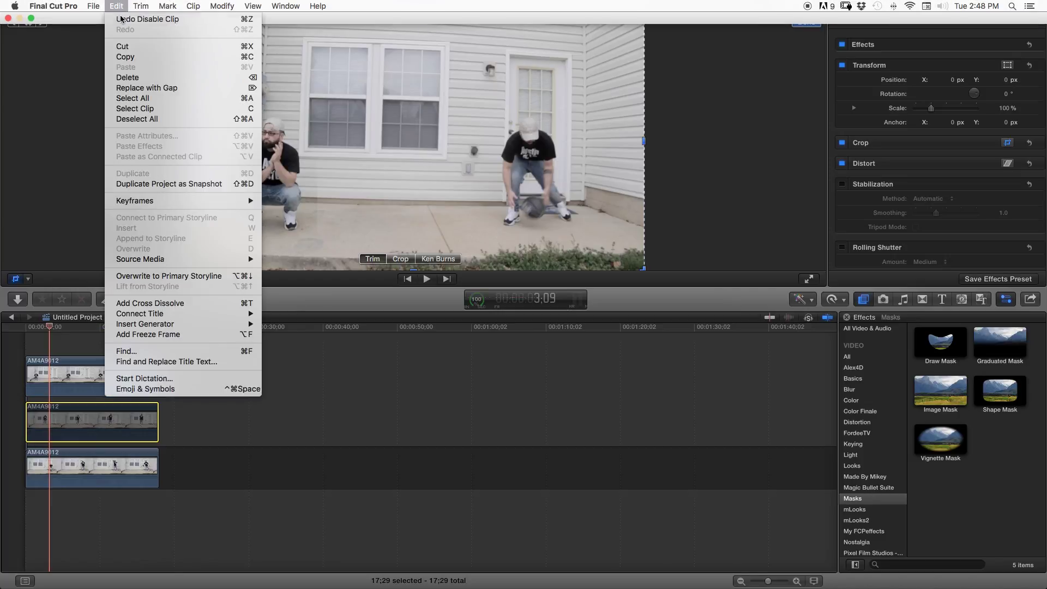
pyautogui.click(117, 18)
pyautogui.click(116, 6)
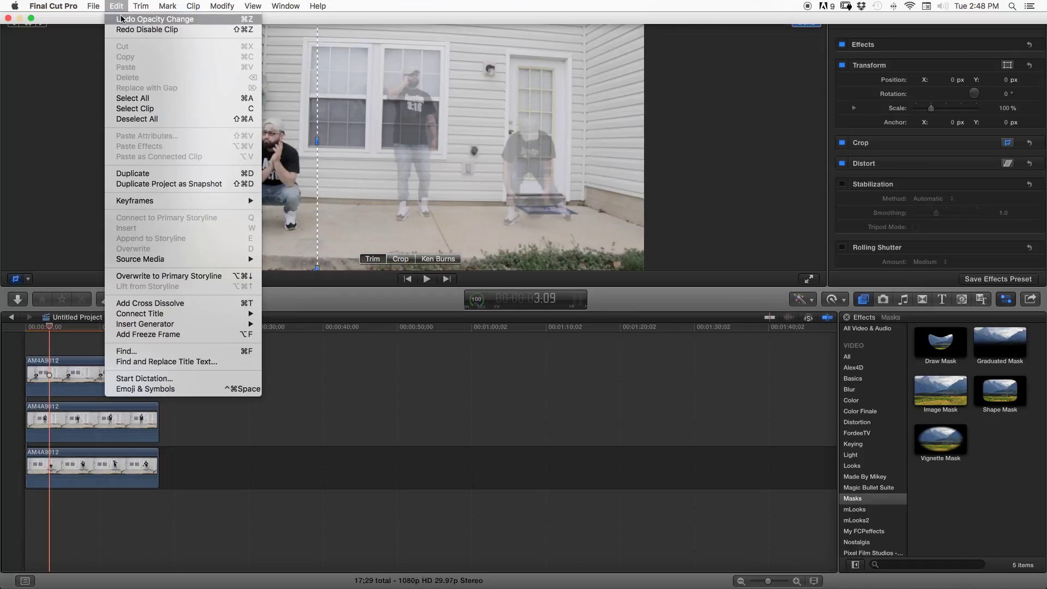
pyautogui.click(118, 17)
pyautogui.click(117, 6)
pyautogui.click(117, 17)
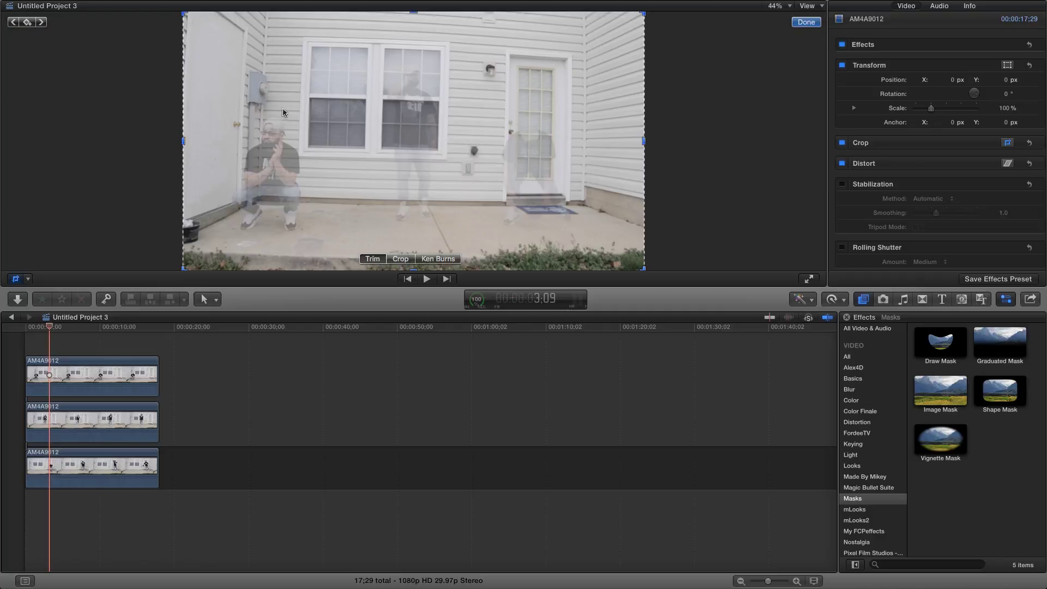
pyautogui.click(805, 22)
pyautogui.click(90, 384)
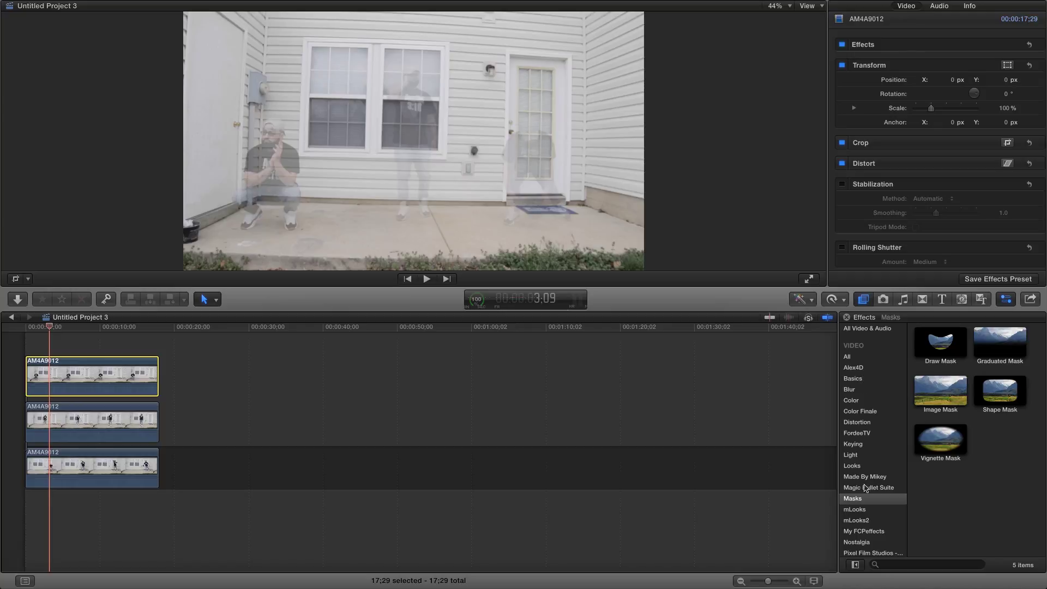
# Apply Draw Mask to the top clip and outline the crouching man on the left with a closed path.
pyautogui.click(856, 499)
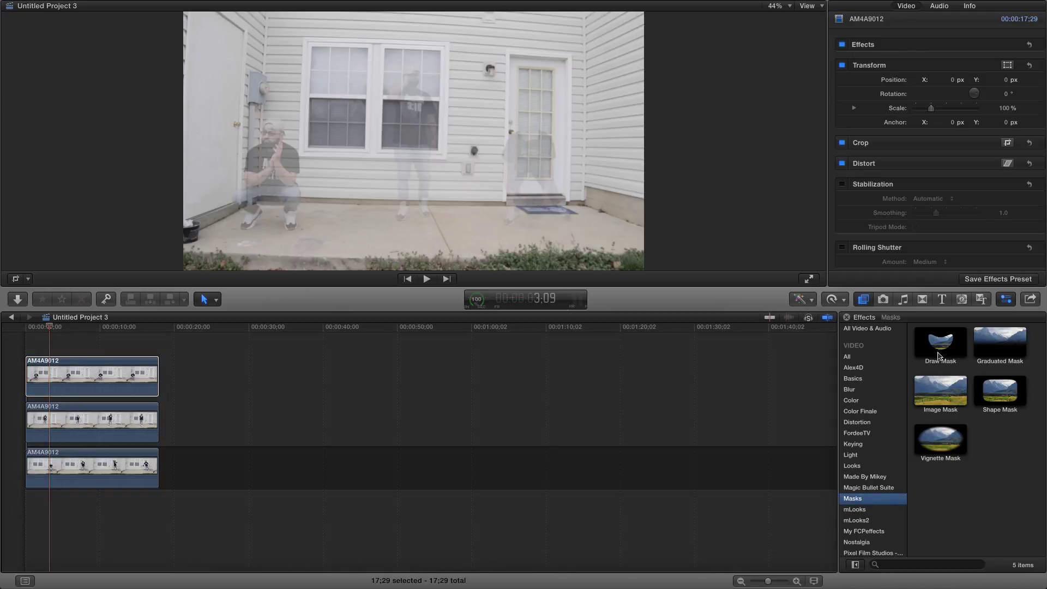
pyautogui.moveTo(927, 357)
pyautogui.mouseDown()
pyautogui.moveTo(279, 323)
pyautogui.moveTo(111, 375)
pyautogui.mouseUp()
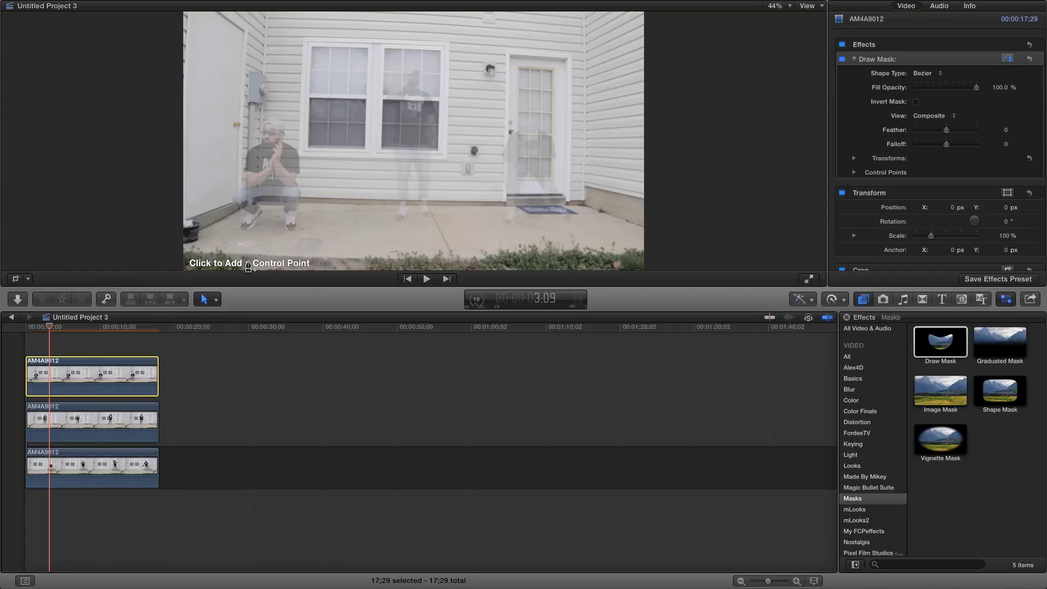
pyautogui.click(248, 260)
pyautogui.click(224, 242)
pyautogui.click(207, 204)
pyautogui.click(205, 164)
pyautogui.click(209, 111)
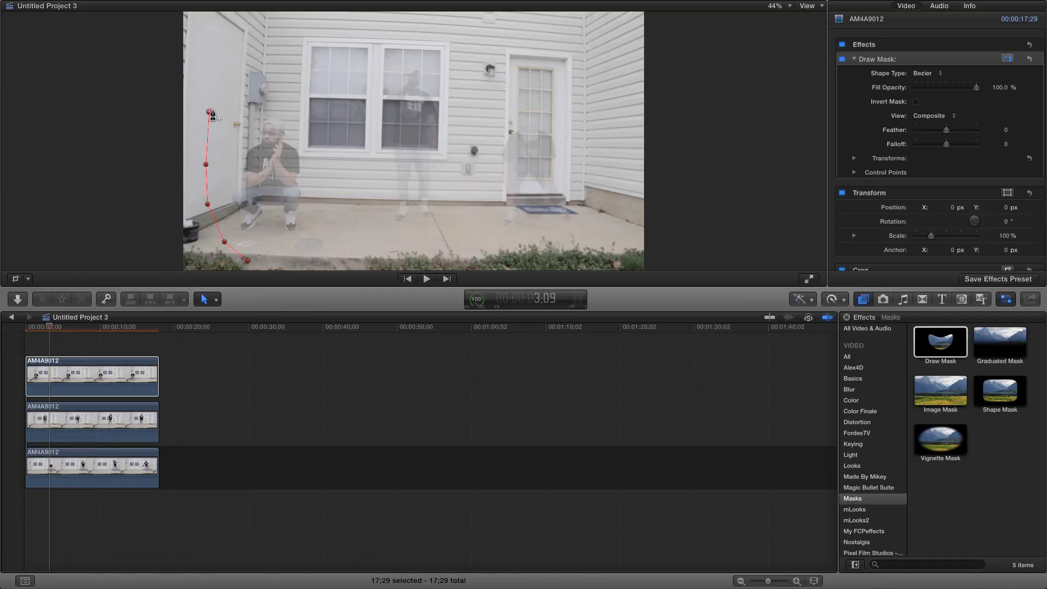
pyautogui.click(255, 82)
pyautogui.click(278, 73)
pyautogui.click(307, 83)
pyautogui.click(330, 126)
pyautogui.click(343, 169)
pyautogui.click(349, 216)
pyautogui.click(346, 257)
pyautogui.click(247, 261)
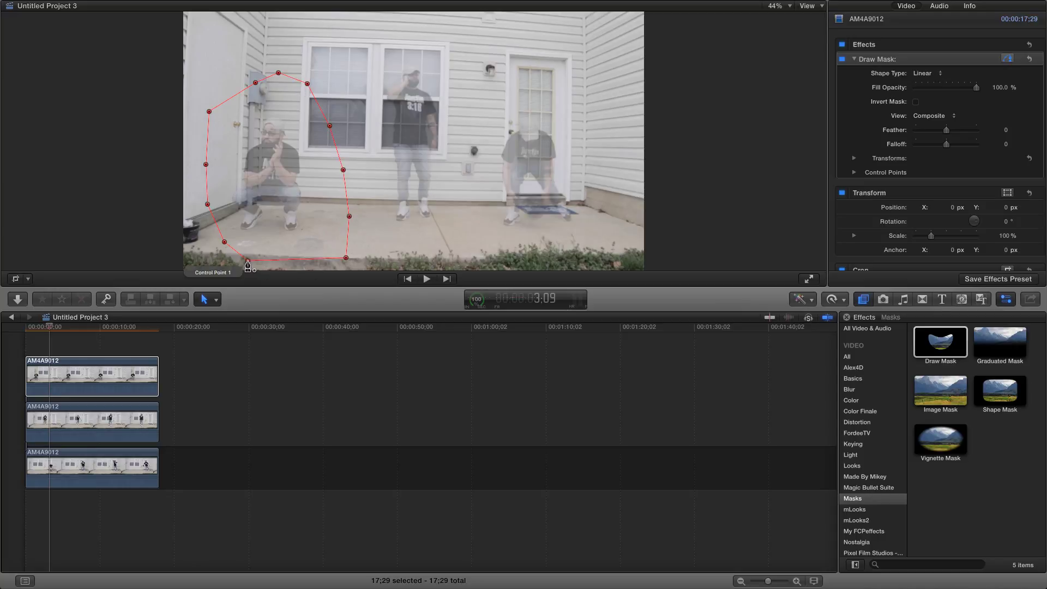
# Set the top clip's opacity to 100% and feather its mask edge to 100.
pyautogui.click(49, 349)
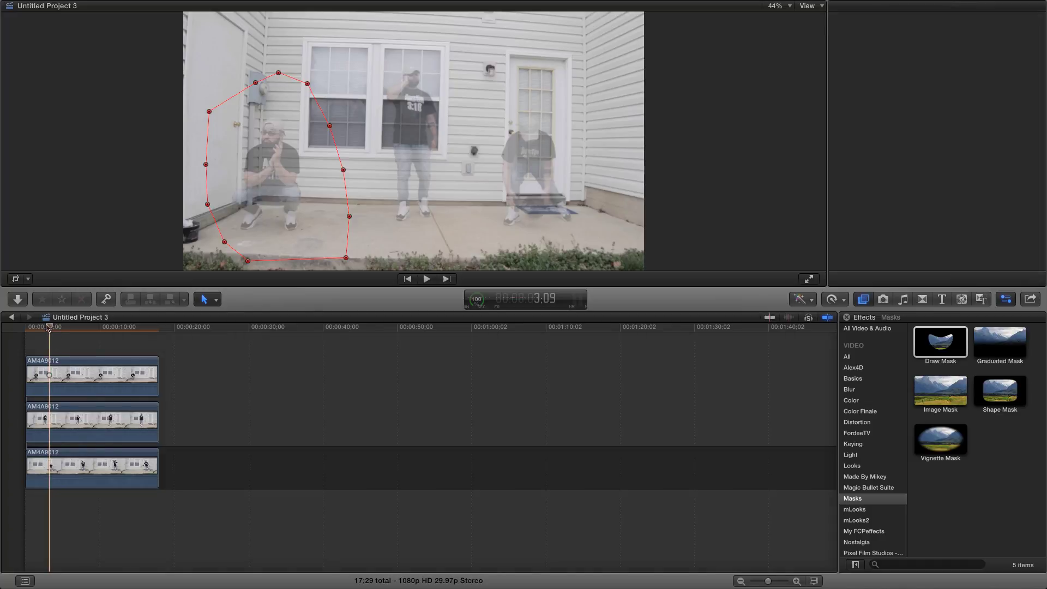
pyautogui.click(70, 428)
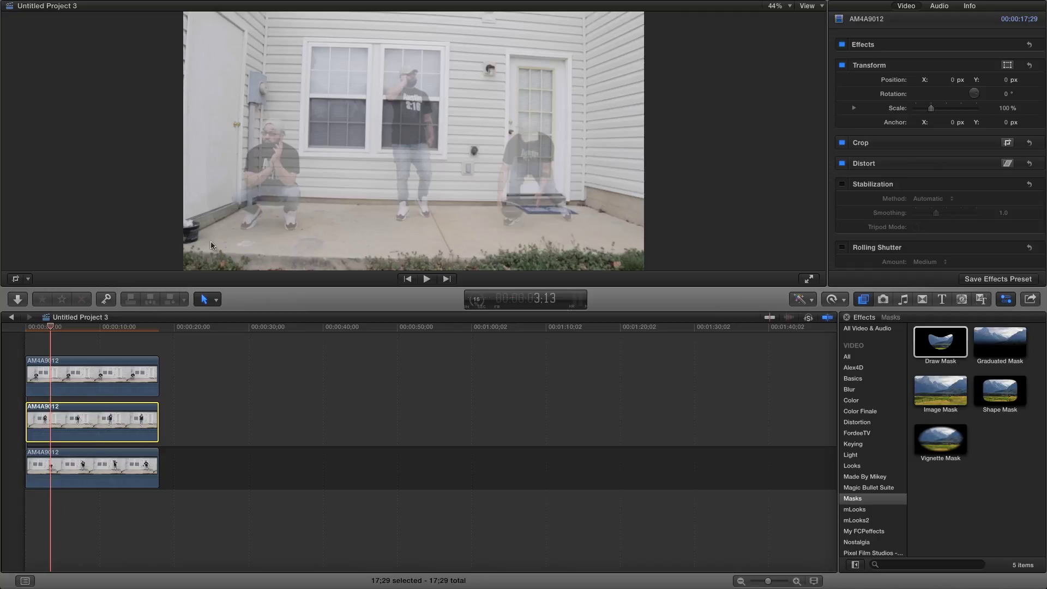
pyautogui.click(77, 381)
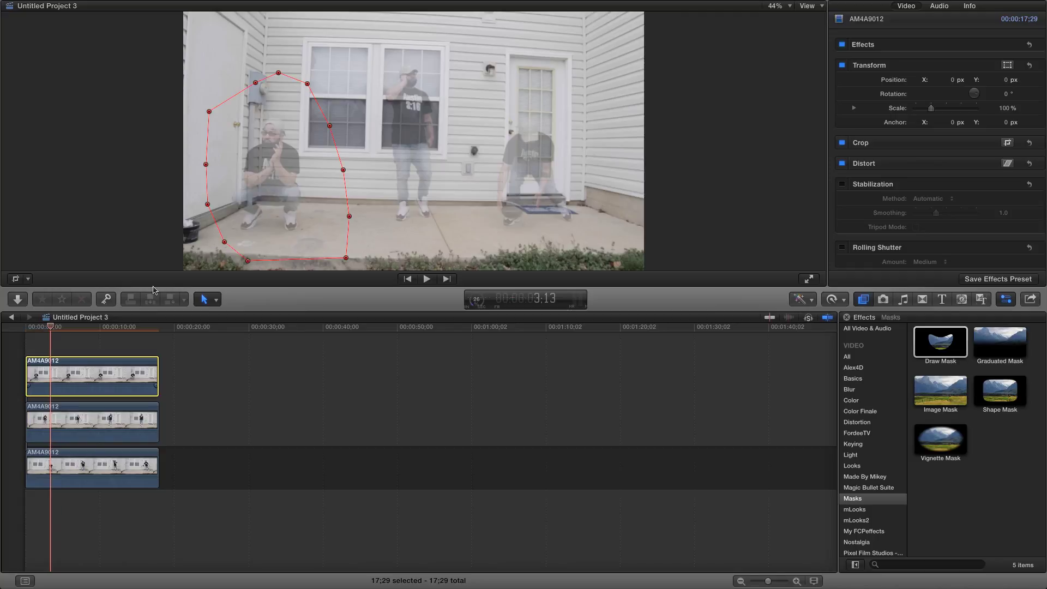
pyautogui.scroll(-10, 941, 133)
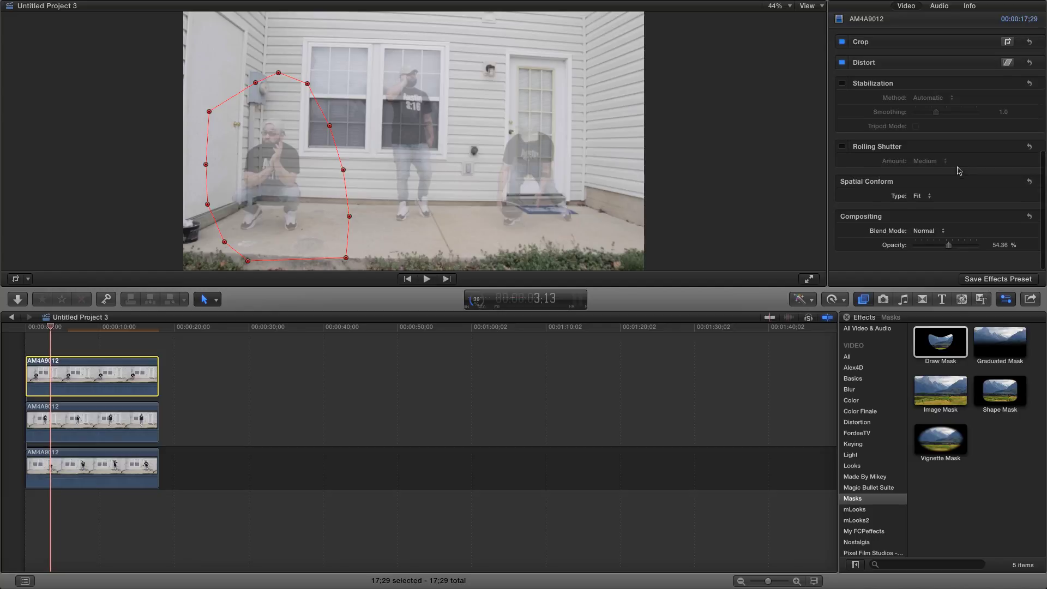
pyautogui.moveTo(946, 259); pyautogui.dragTo(1005, 262)
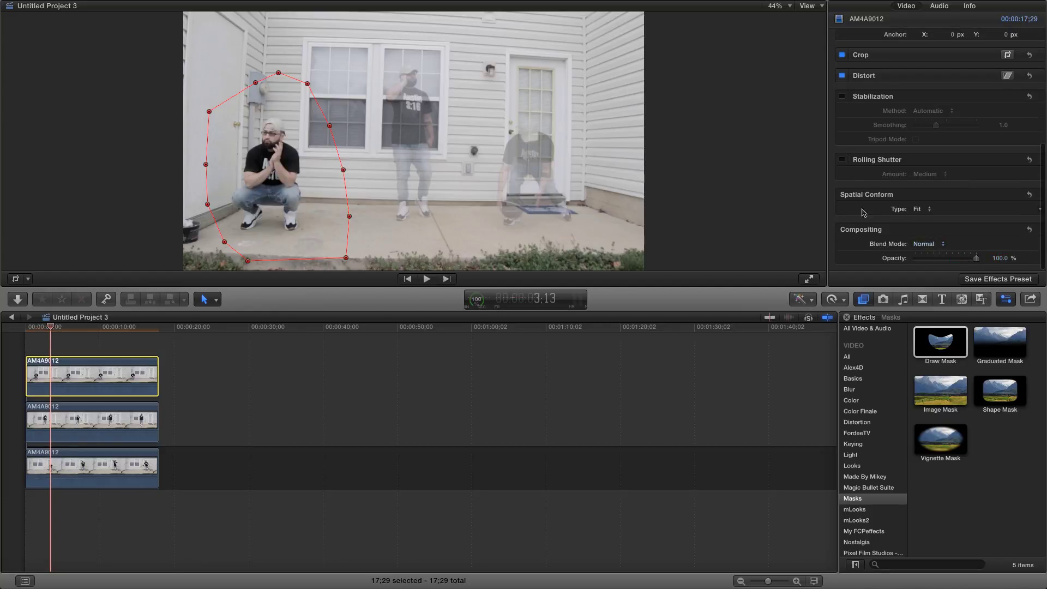
pyautogui.scroll(10, 902, 147)
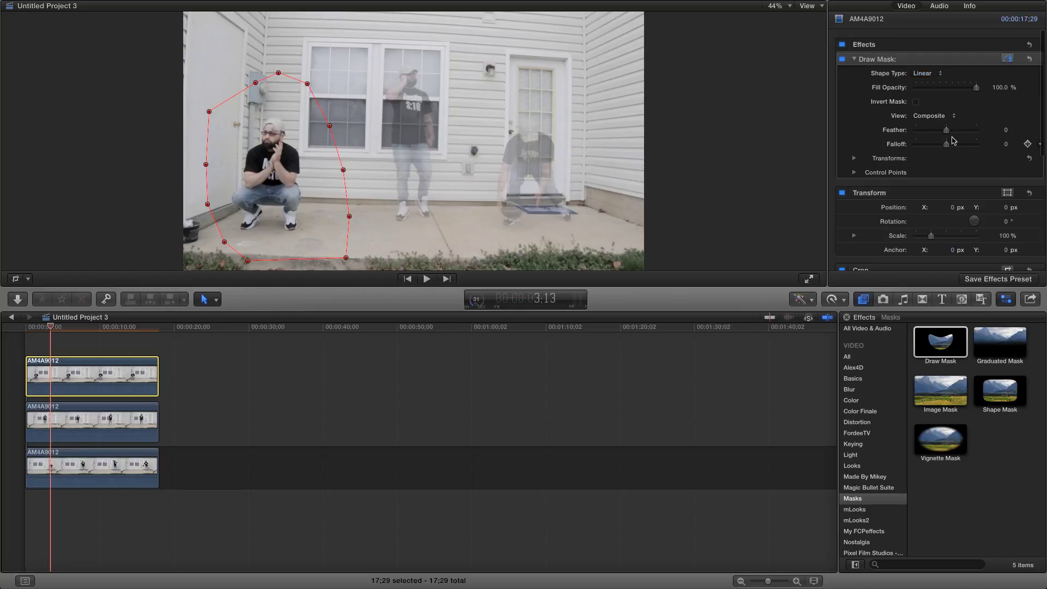
pyautogui.moveTo(946, 130)
pyautogui.mouseDown()
pyautogui.moveTo(894, 140)
pyautogui.moveTo(1009, 140)
pyautogui.moveTo(886, 136)
pyautogui.moveTo(995, 136)
pyautogui.mouseUp()
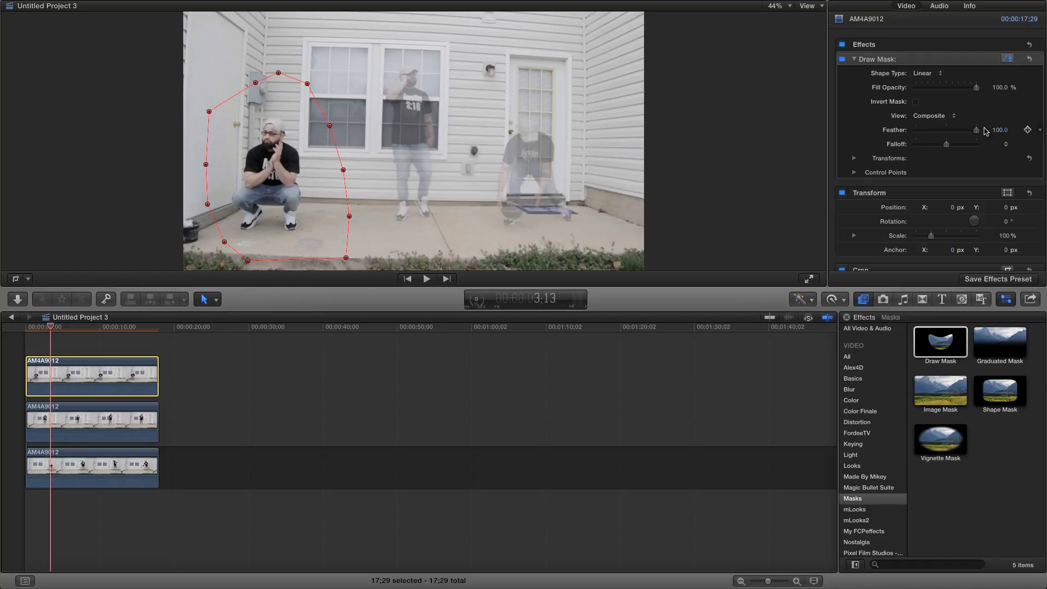
pyautogui.click(60, 351)
pyautogui.click(55, 415)
pyautogui.click(29, 347)
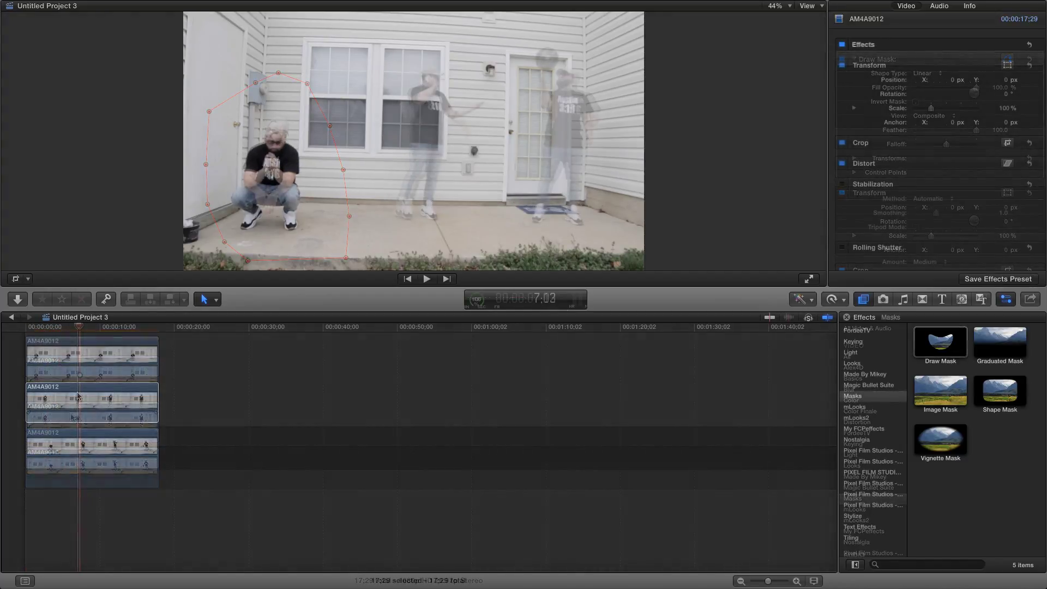
# Apply Draw Mask to the middle clip and set its Shape Type to Linear.
pyautogui.click(78, 397)
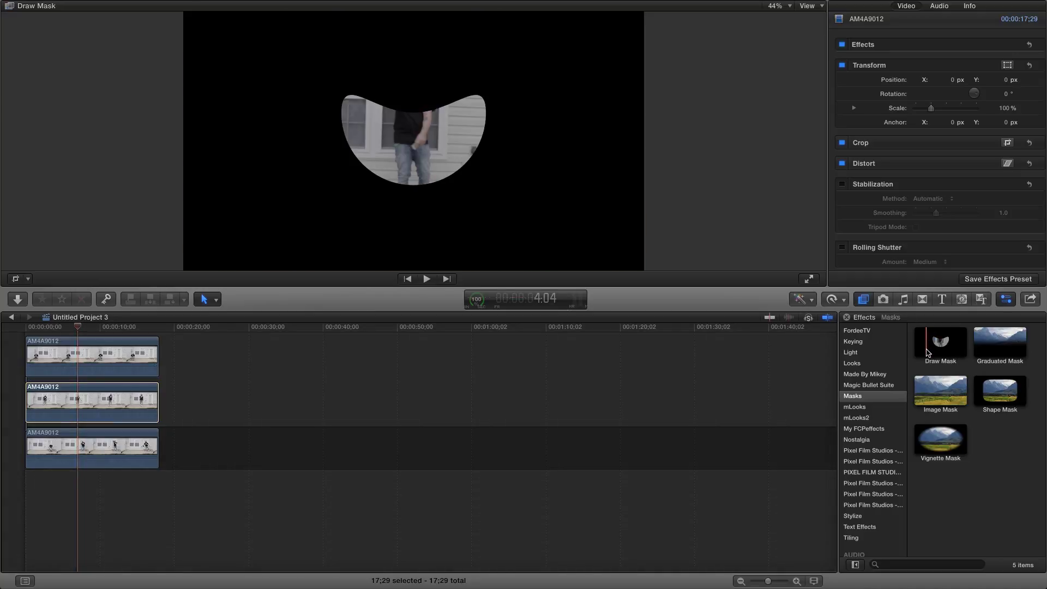
pyautogui.moveTo(929, 352)
pyautogui.mouseDown()
pyautogui.moveTo(619, 292)
pyautogui.moveTo(153, 403)
pyautogui.mouseUp()
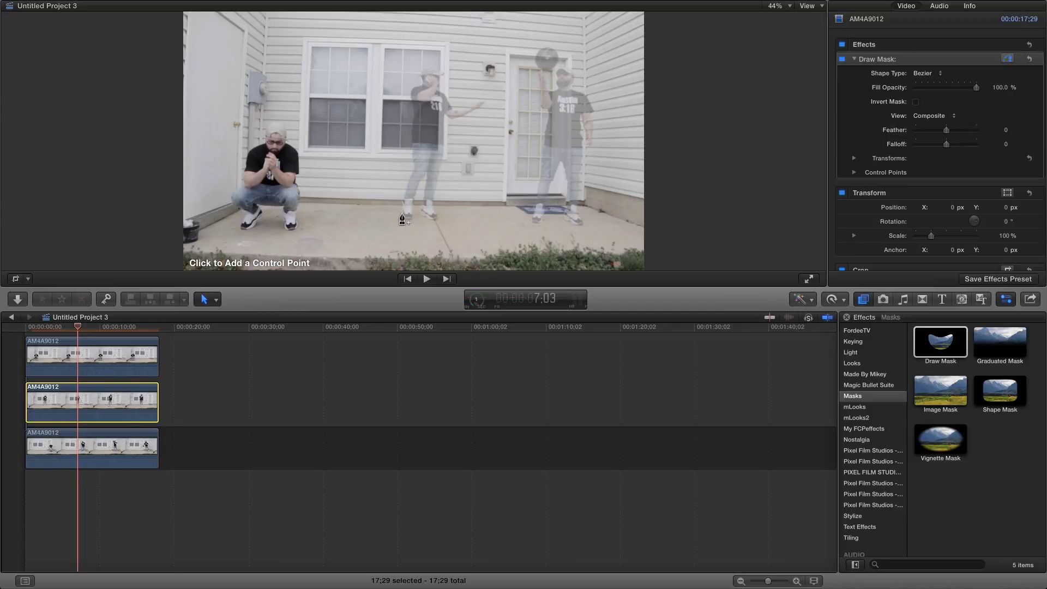
pyautogui.click(926, 74)
pyautogui.click(941, 65)
# Outline the man standing in the centre of the yard with mask points and close the path.
pyautogui.click(387, 257)
pyautogui.click(372, 230)
pyautogui.click(362, 182)
pyautogui.click(368, 115)
pyautogui.click(388, 55)
pyautogui.click(418, 27)
pyautogui.click(445, 22)
pyautogui.click(470, 46)
pyautogui.click(484, 75)
pyautogui.click(492, 96)
pyautogui.click(492, 113)
pyautogui.click(491, 140)
pyautogui.click(490, 169)
pyautogui.click(471, 216)
pyautogui.click(463, 253)
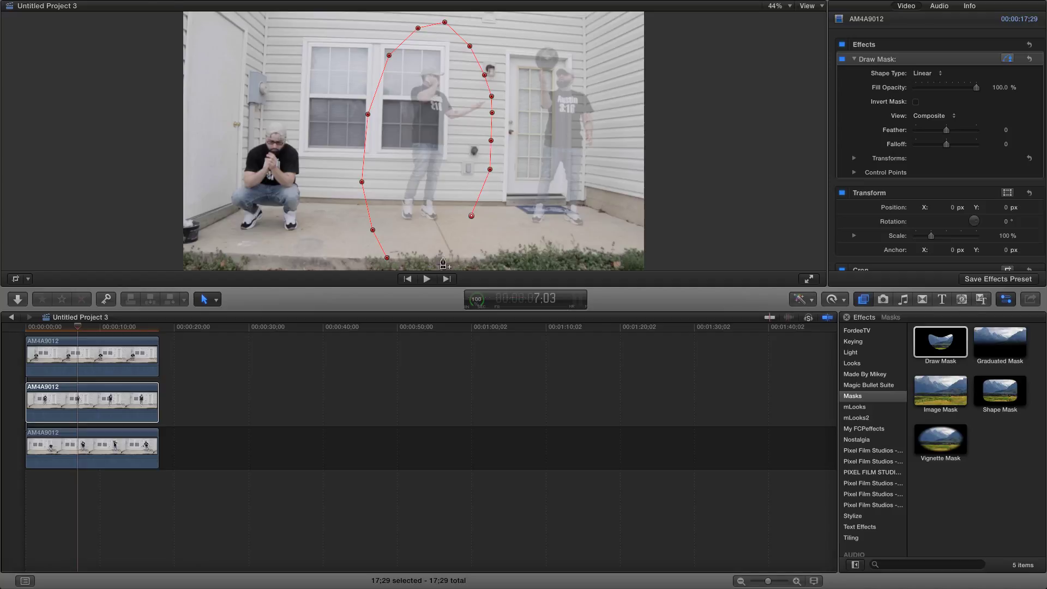
pyautogui.click(388, 259)
pyautogui.click(89, 329)
pyautogui.moveTo(90, 331)
pyautogui.mouseDown()
pyautogui.moveTo(63, 333)
pyautogui.moveTo(131, 342)
pyautogui.moveTo(79, 341)
pyautogui.mouseUp()
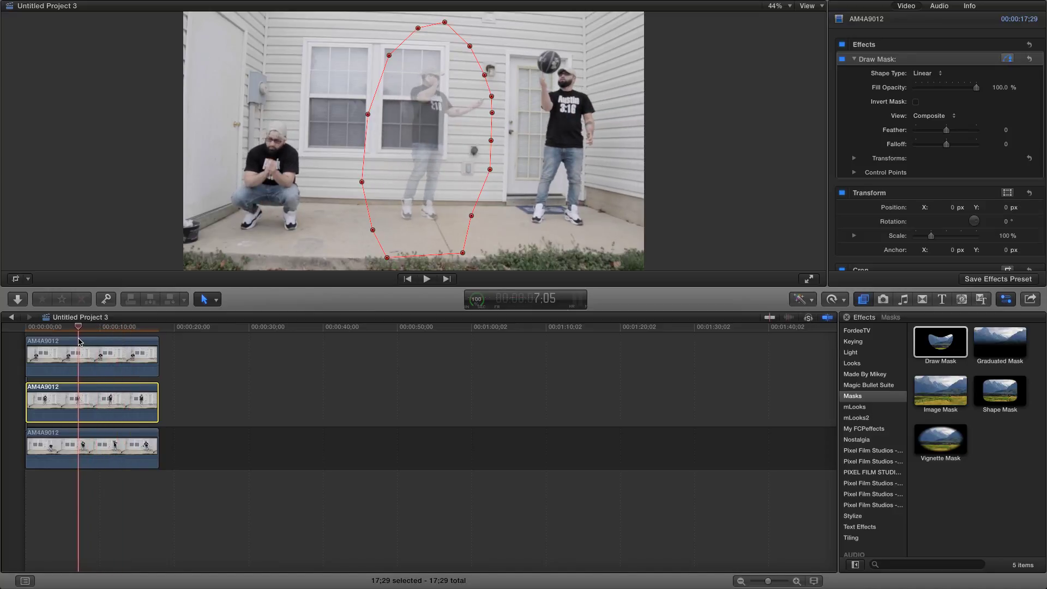
# Raise the middle clip's opacity and play back the three-figure composite from the start.
pyautogui.click(493, 97)
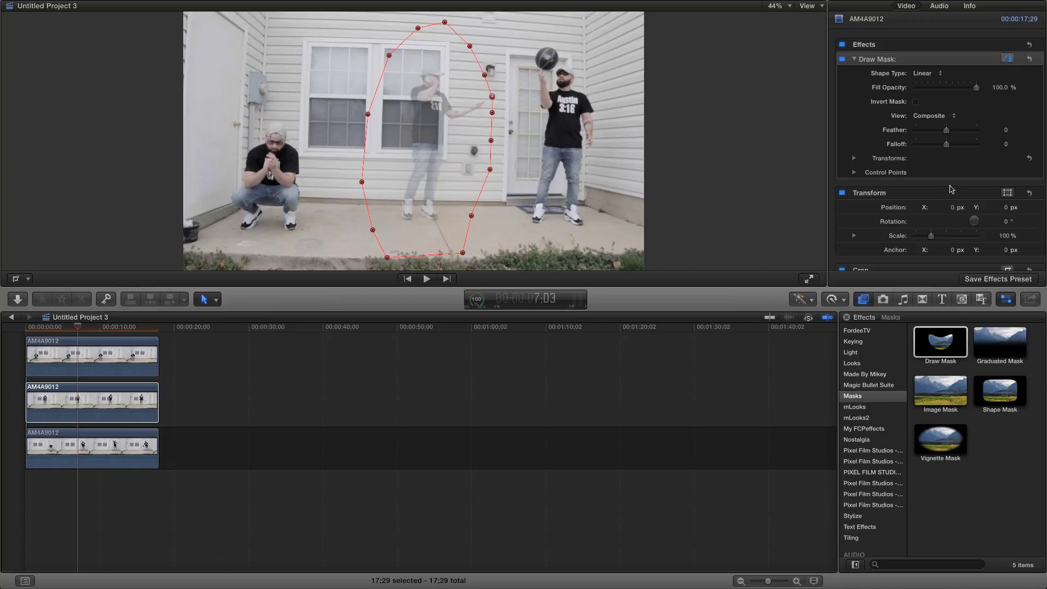
pyautogui.scroll(-8, 950, 189)
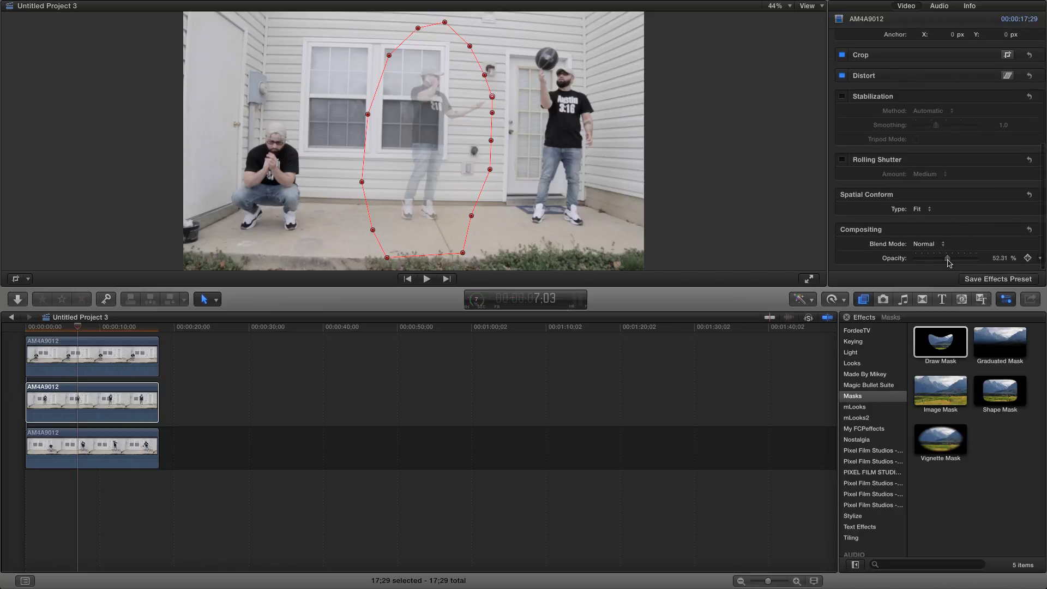
pyautogui.moveTo(949, 261); pyautogui.dragTo(977, 262)
pyautogui.scroll(1, 882, 148)
pyautogui.scroll(6, 881, 148)
pyautogui.click(44, 328)
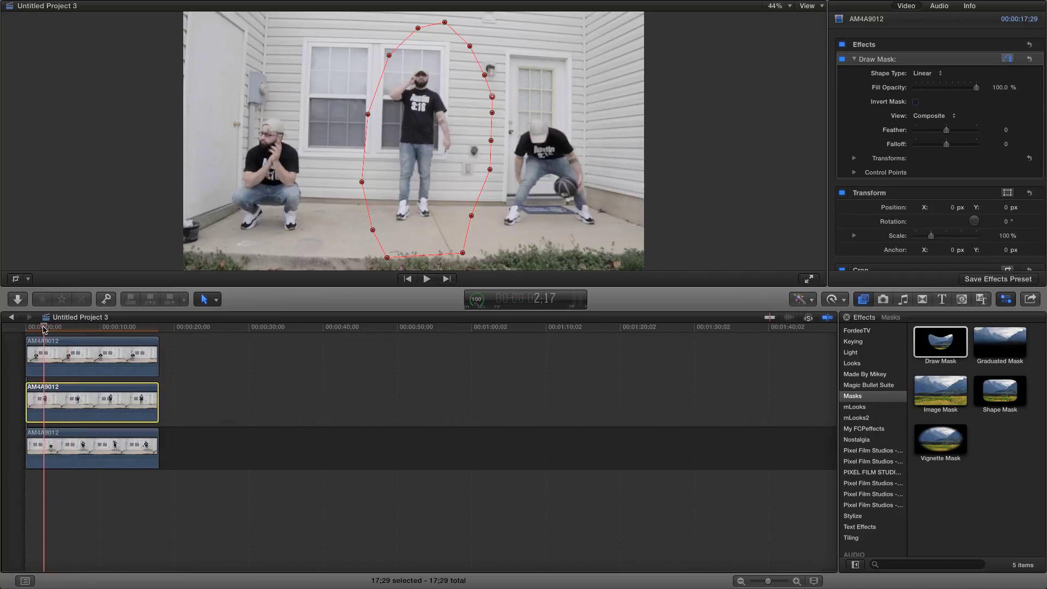
pyautogui.moveTo(45, 329); pyautogui.dragTo(20, 329)
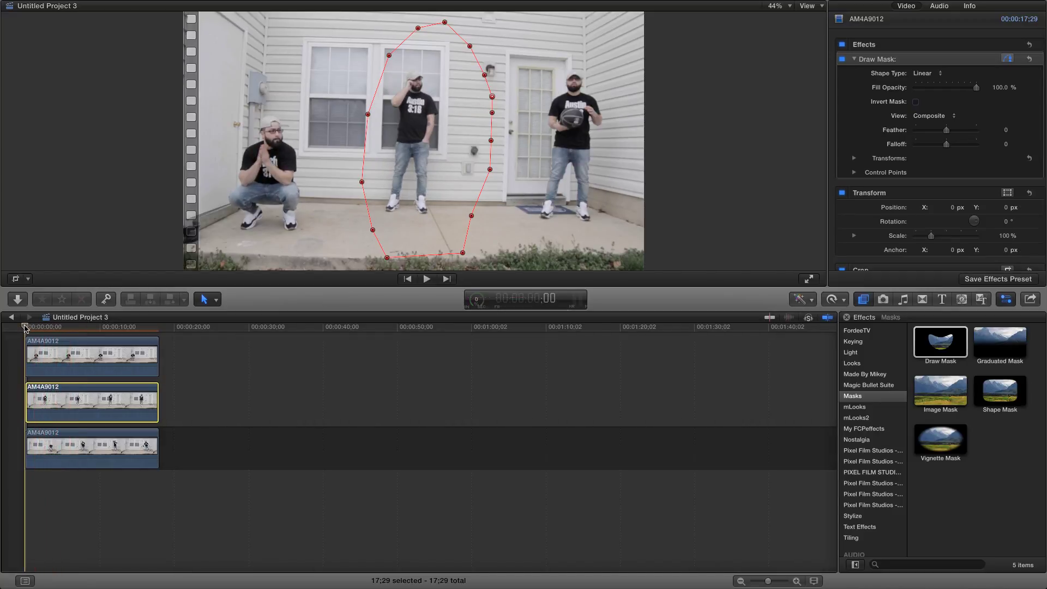
pyautogui.press('space')
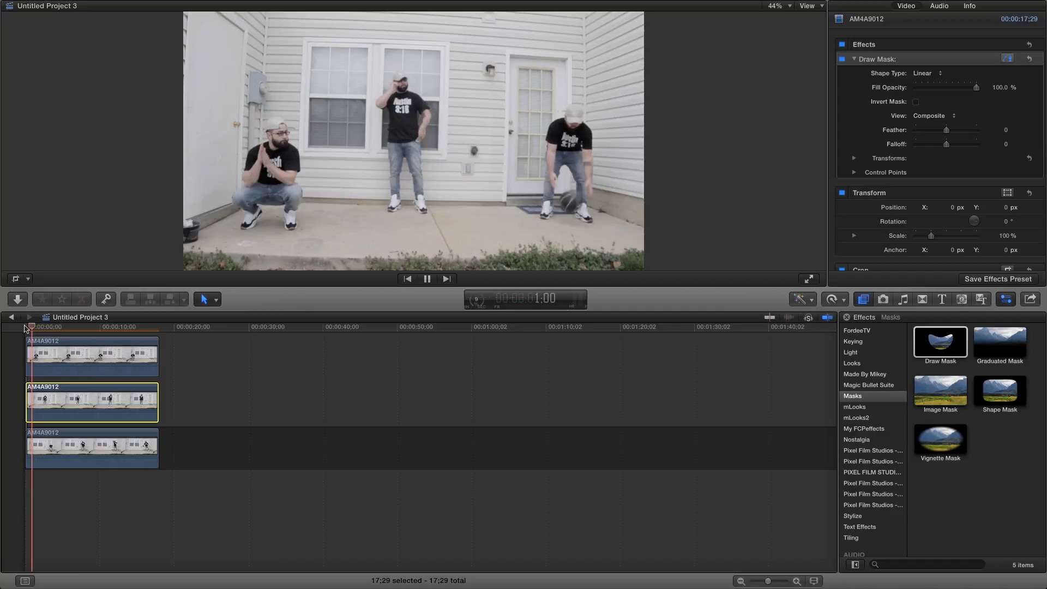
pyautogui.press('space')
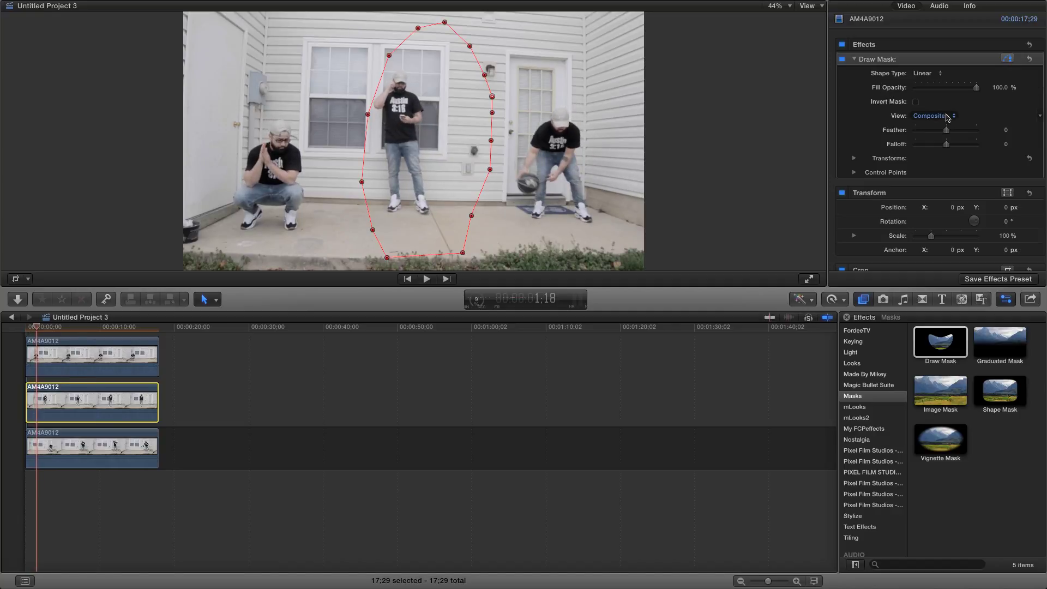
# Feather the middle clip's mask to 100 and nudge control point 4 slightly up and left.
pyautogui.moveTo(946, 133); pyautogui.dragTo(1026, 136)
pyautogui.click(366, 114)
pyautogui.moveTo(367, 114); pyautogui.dragTo(363, 110)
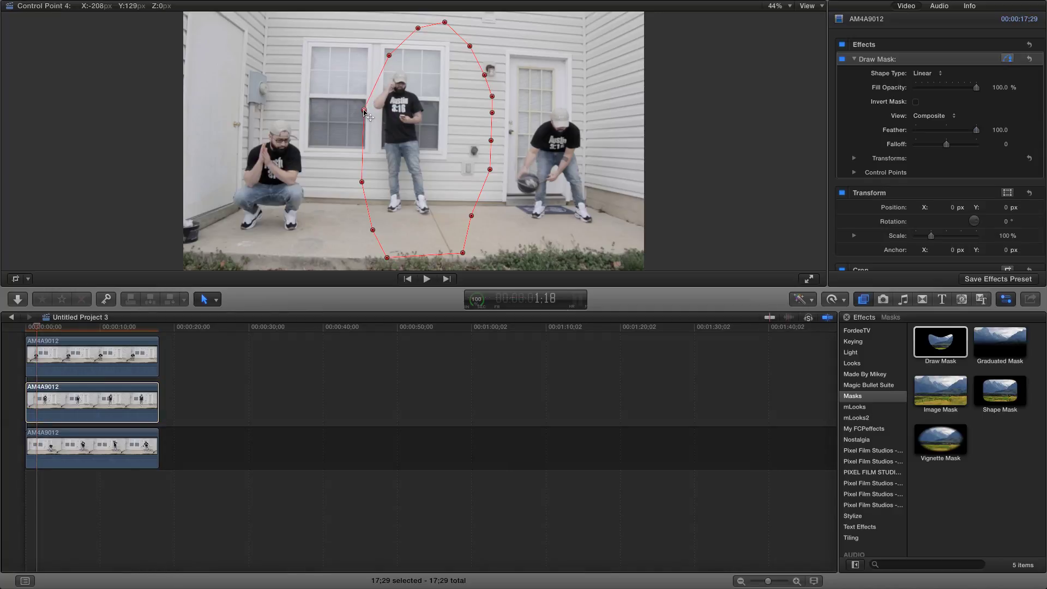
pyautogui.press('space')
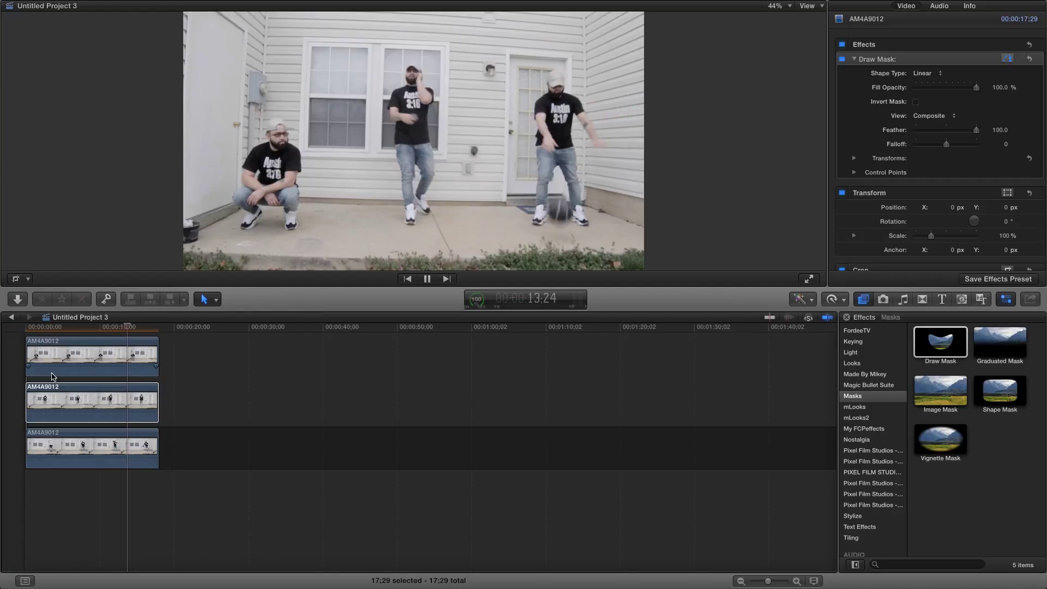
# Pull the middle mask's right-side points inward at about 14 and 9 seconds, then replay to check.
pyautogui.press('space')
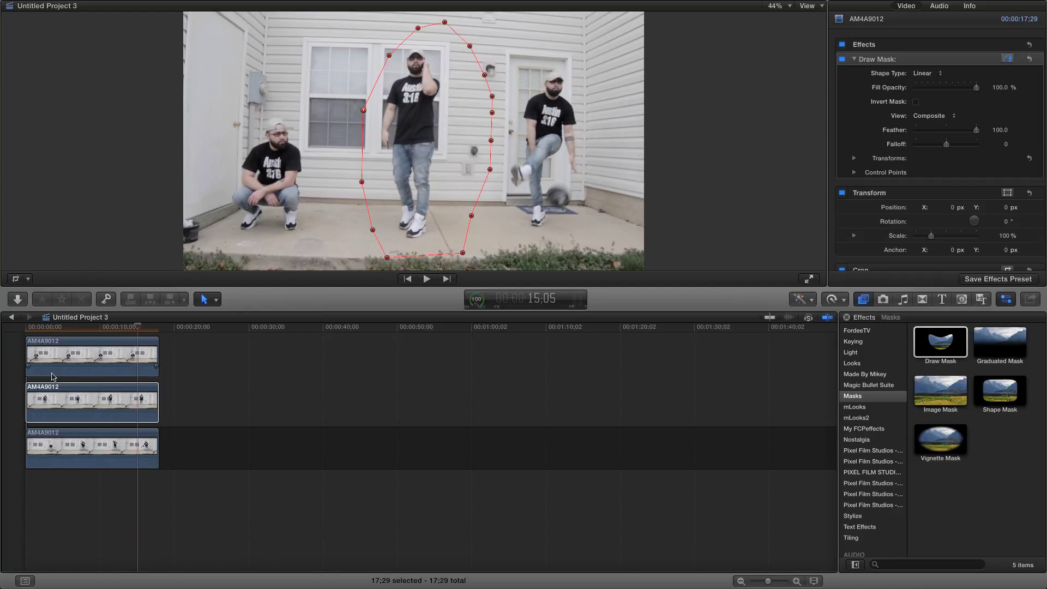
pyautogui.moveTo(138, 329); pyautogui.dragTo(134, 330)
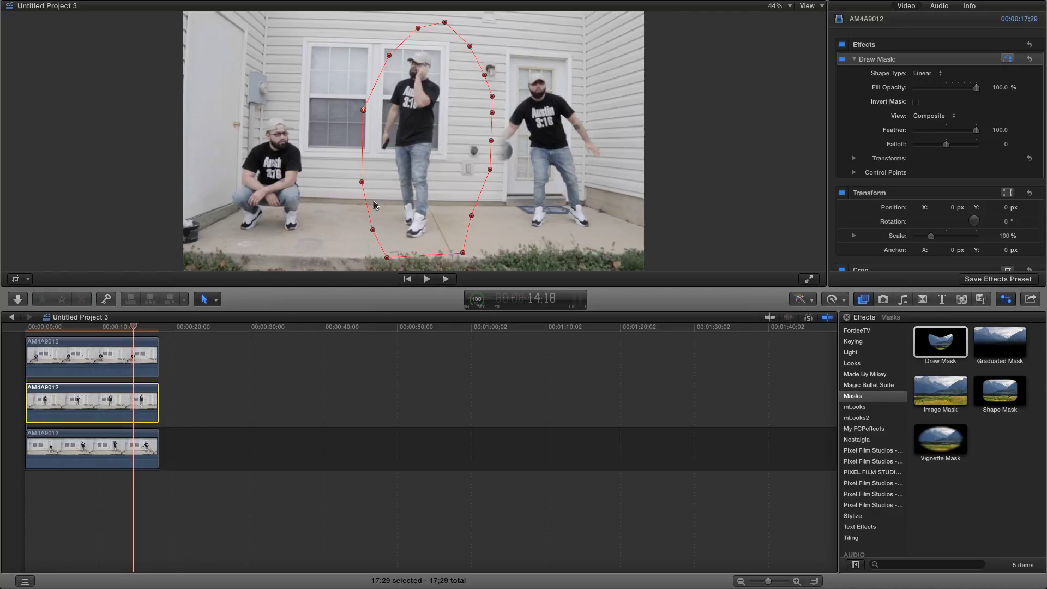
pyautogui.moveTo(490, 170); pyautogui.dragTo(482, 171)
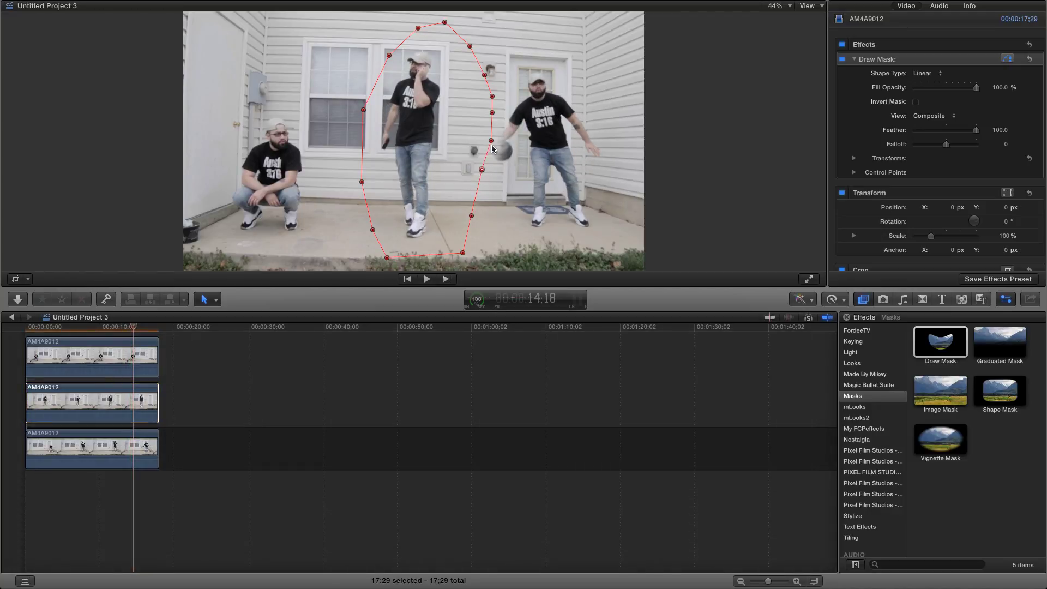
pyautogui.moveTo(491, 141)
pyautogui.mouseDown()
pyautogui.moveTo(465, 171)
pyautogui.moveTo(477, 142)
pyautogui.moveTo(469, 141)
pyautogui.moveTo(460, 173)
pyautogui.mouseUp()
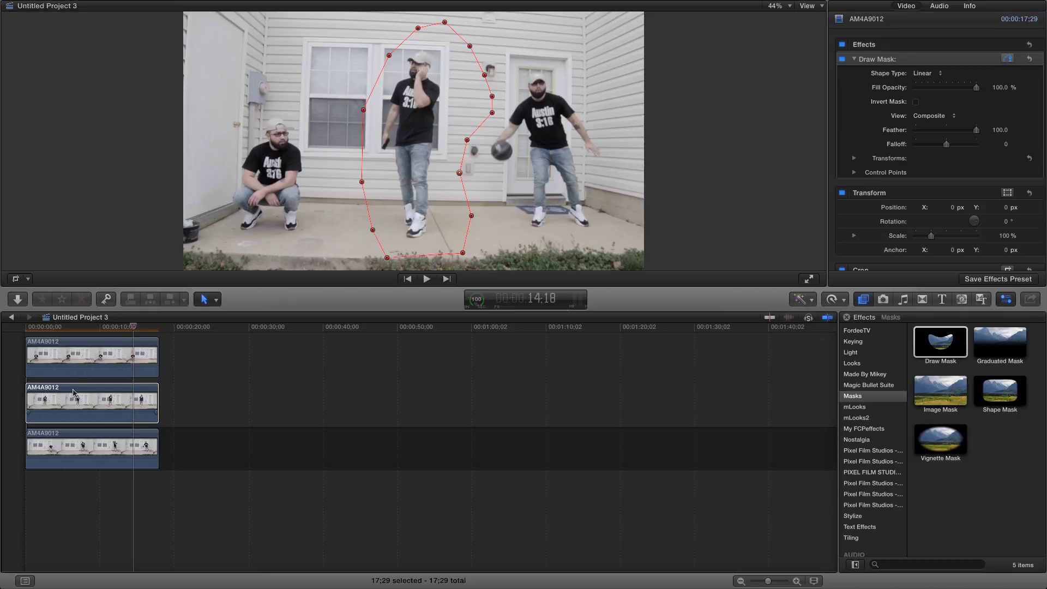
pyautogui.moveTo(135, 328); pyautogui.dragTo(100, 335)
pyautogui.moveTo(464, 144); pyautogui.dragTo(467, 149)
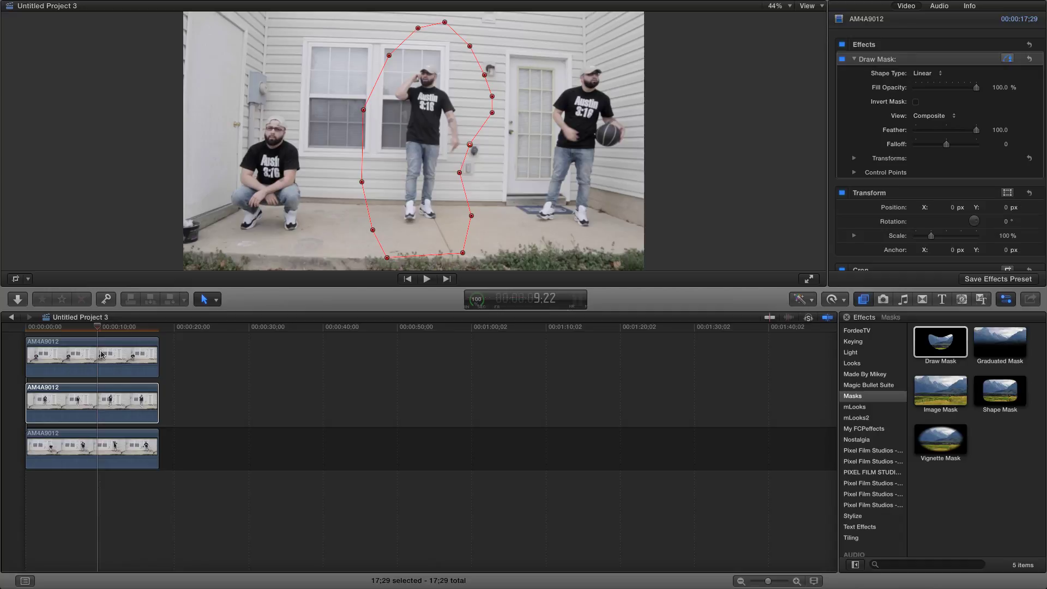
pyautogui.press('space')
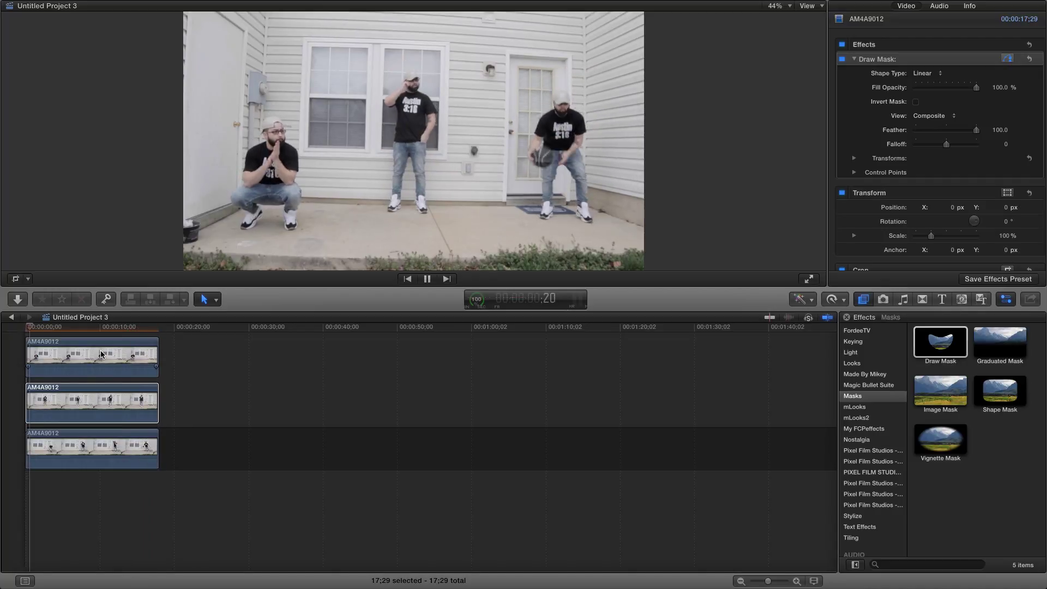
pyautogui.press('space')
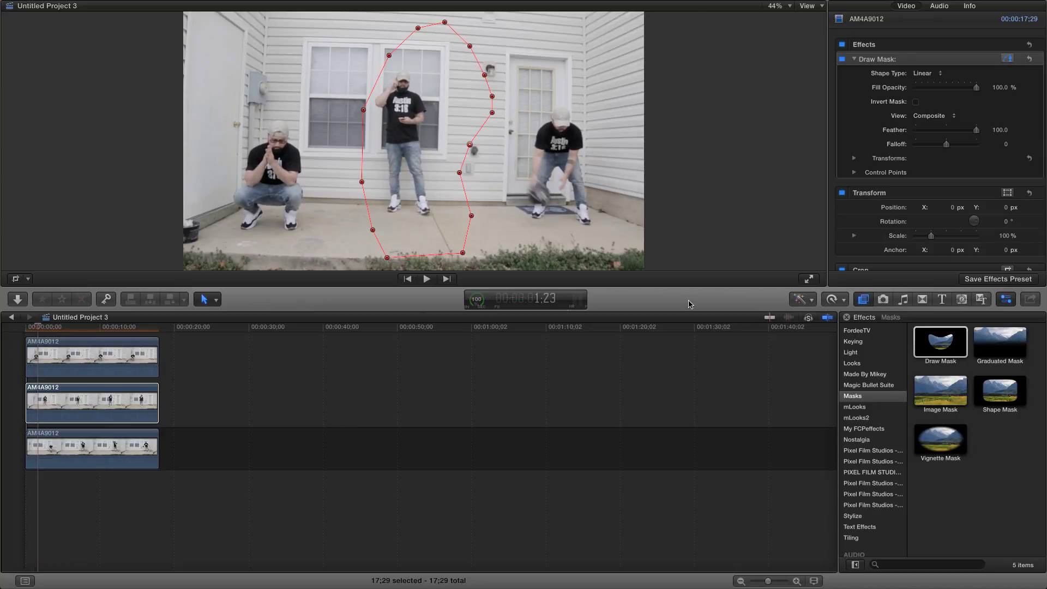
pyautogui.click(58, 456)
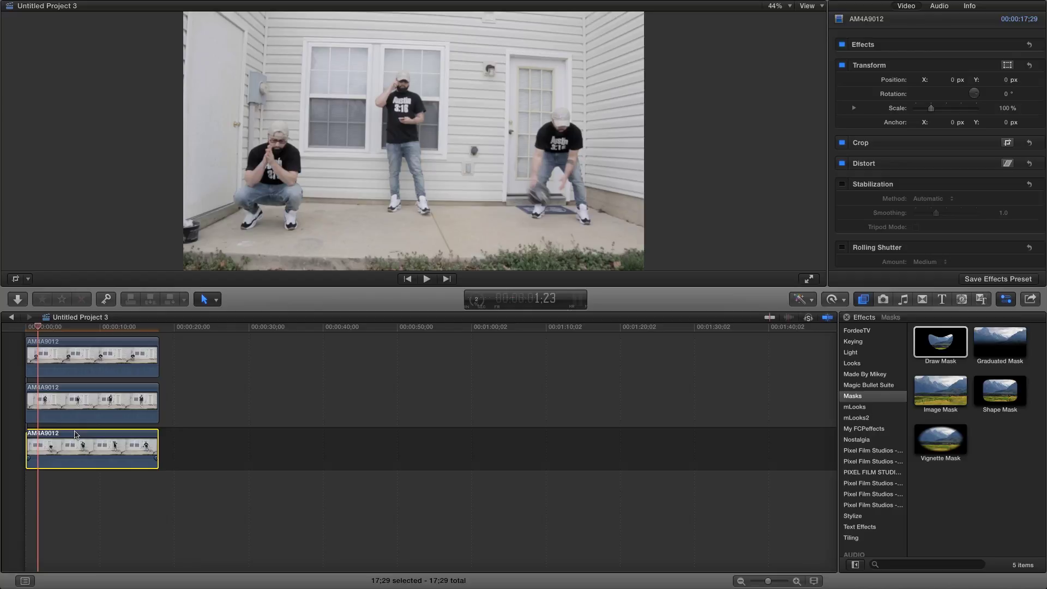
# Marquee-select all three clips and make a compound clip named 'Dotty Clones attackkk'.
pyautogui.scroll(2, 75, 371)
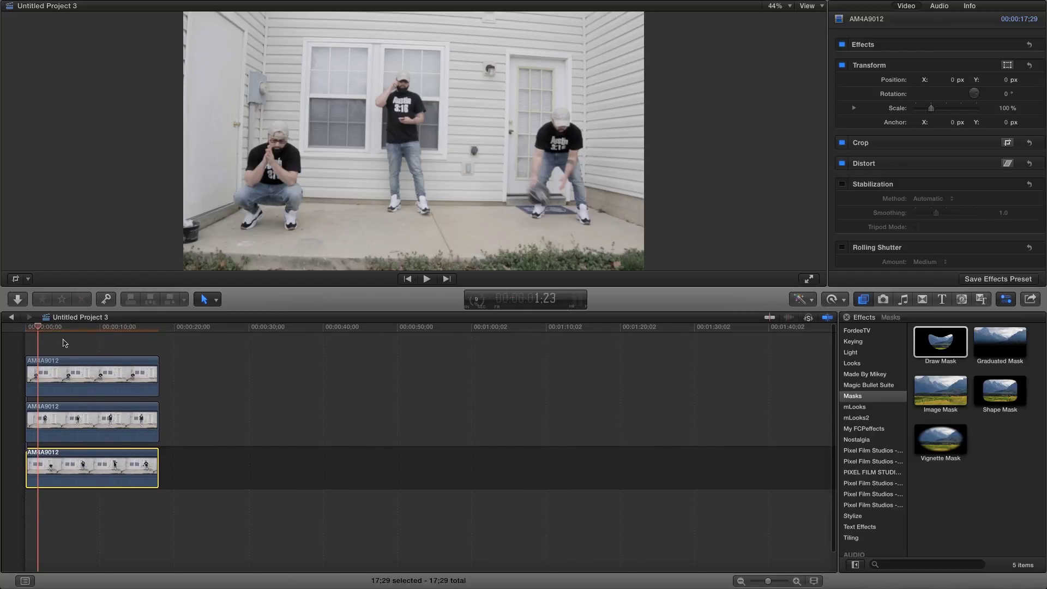
pyautogui.moveTo(60, 338); pyautogui.dragTo(107, 487)
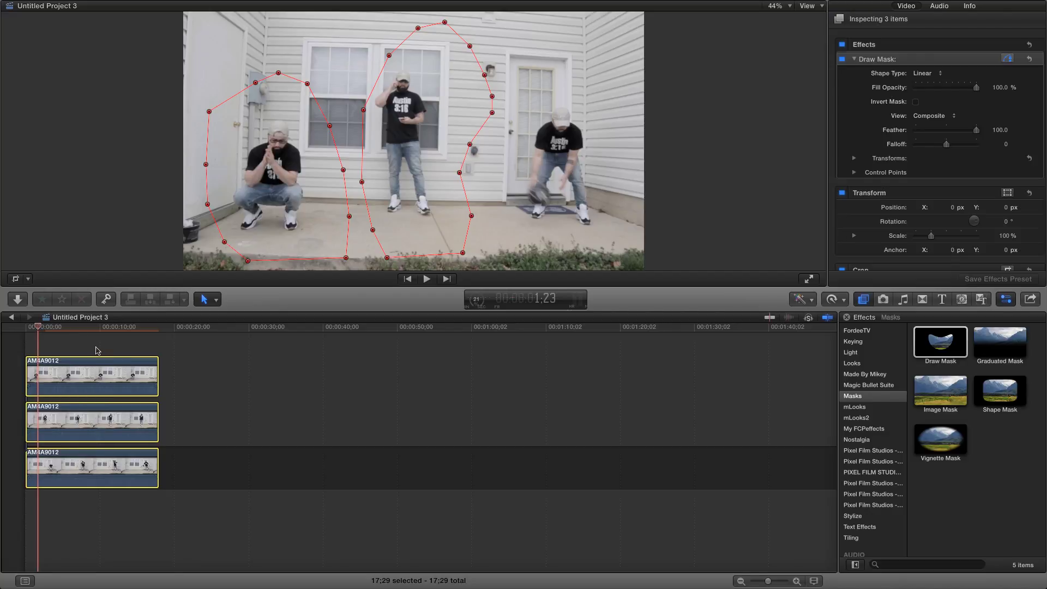
pyautogui.rightClick(89, 376)
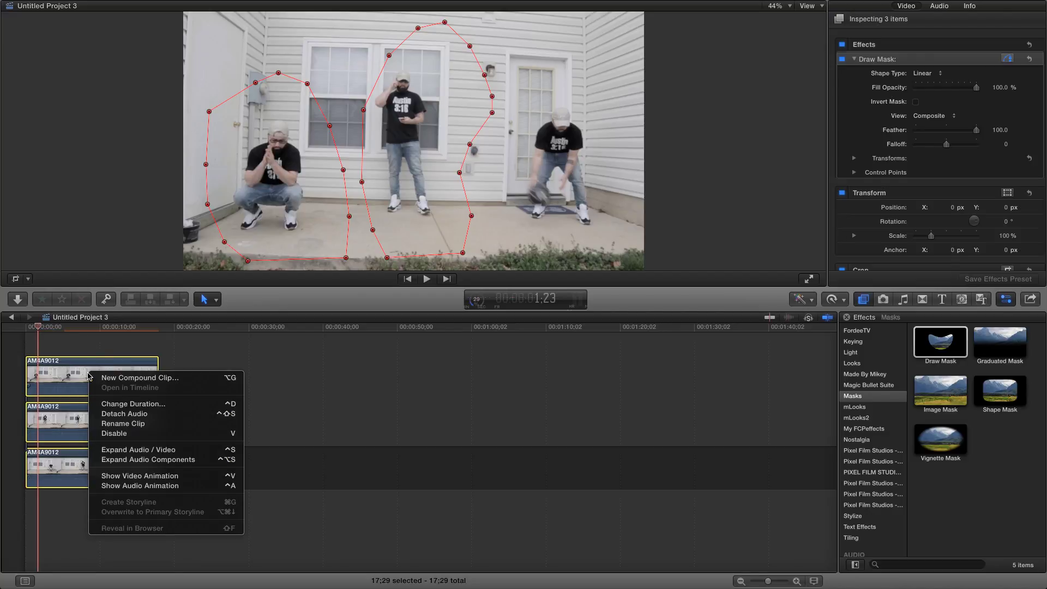
pyautogui.click(101, 378)
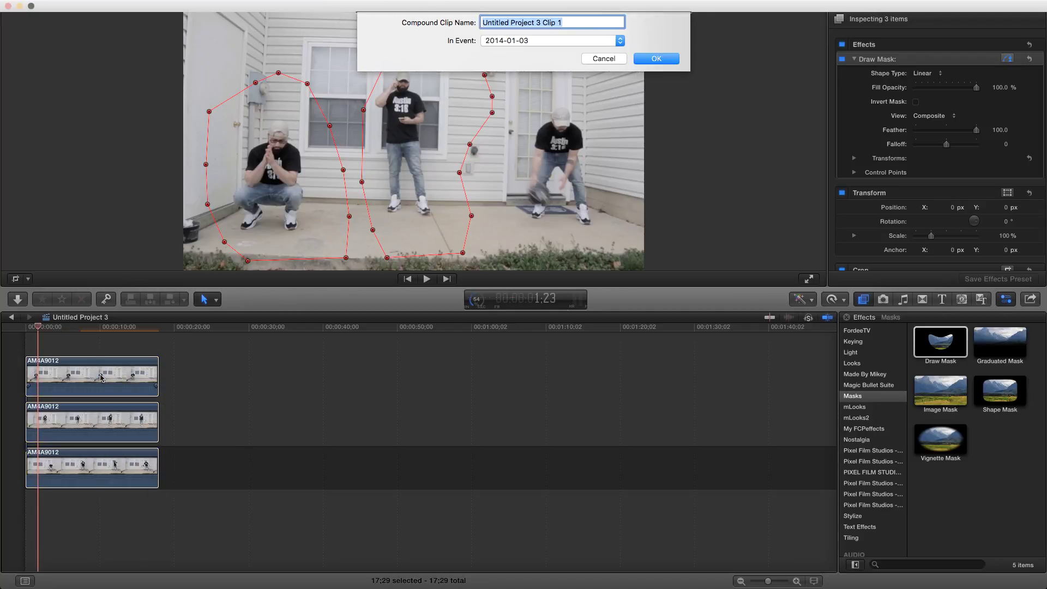
pyautogui.write('Dotty Clones attackkk')
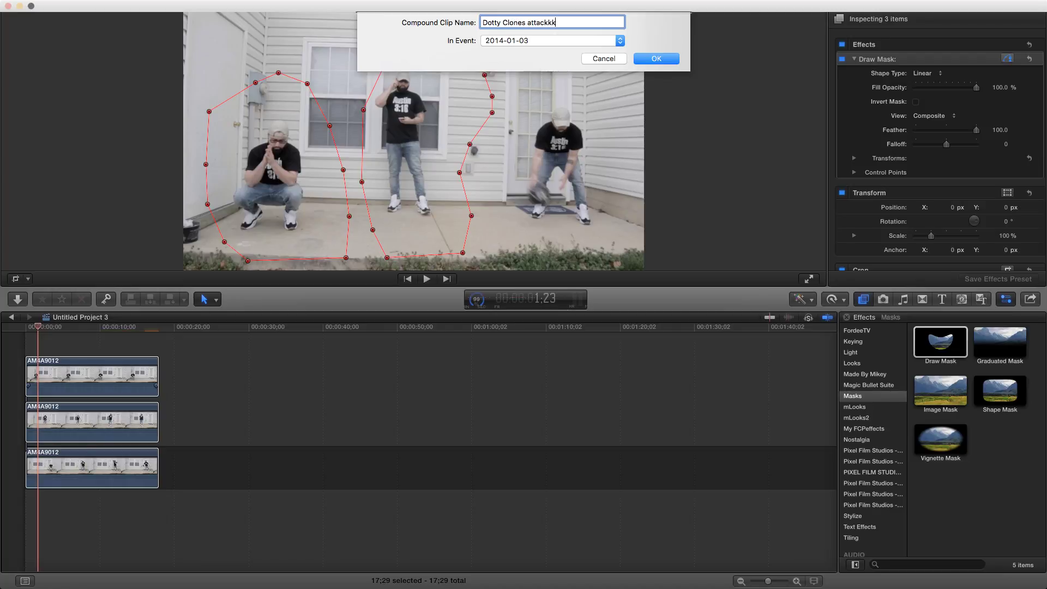
pyautogui.press('Return')
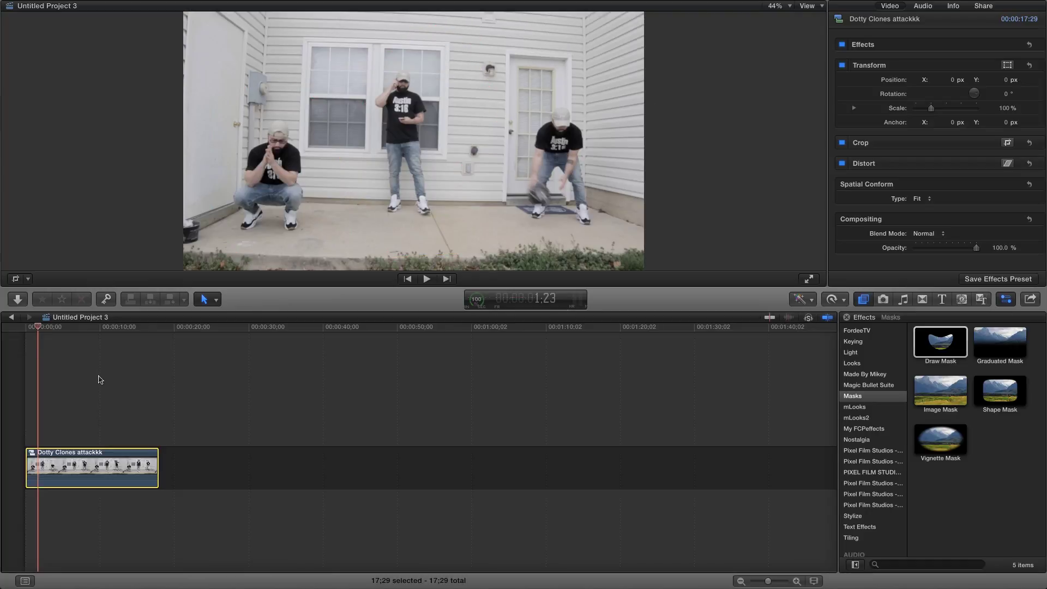
# Apply the Color Correction effect from the Color category to the Dotty Clones attackkk compound clip.
pyautogui.press('space')
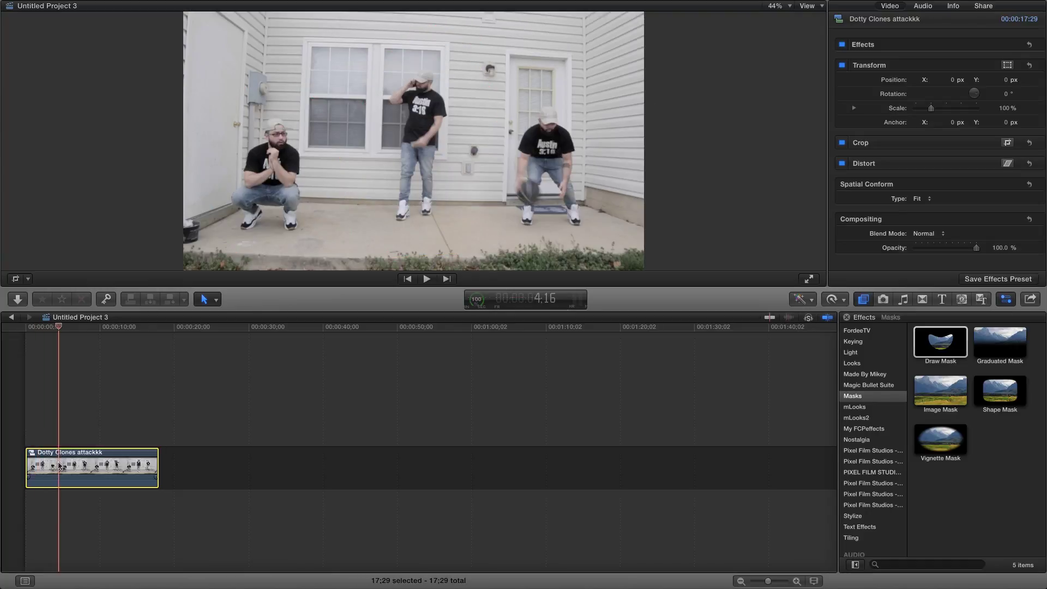
pyautogui.scroll(5, 863, 377)
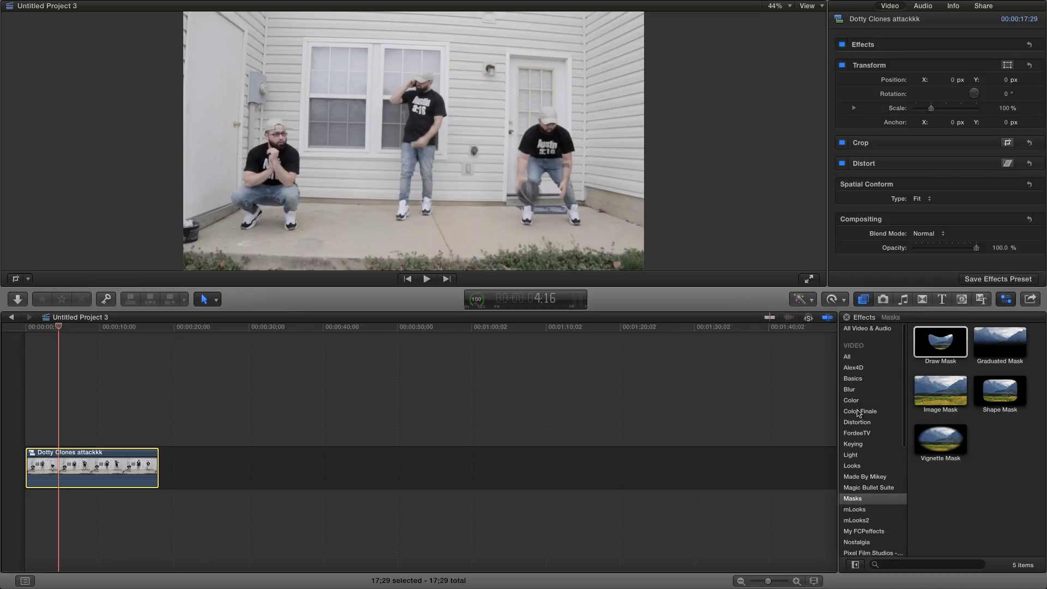
pyautogui.click(854, 404)
pyautogui.moveTo(940, 390); pyautogui.dragTo(108, 465)
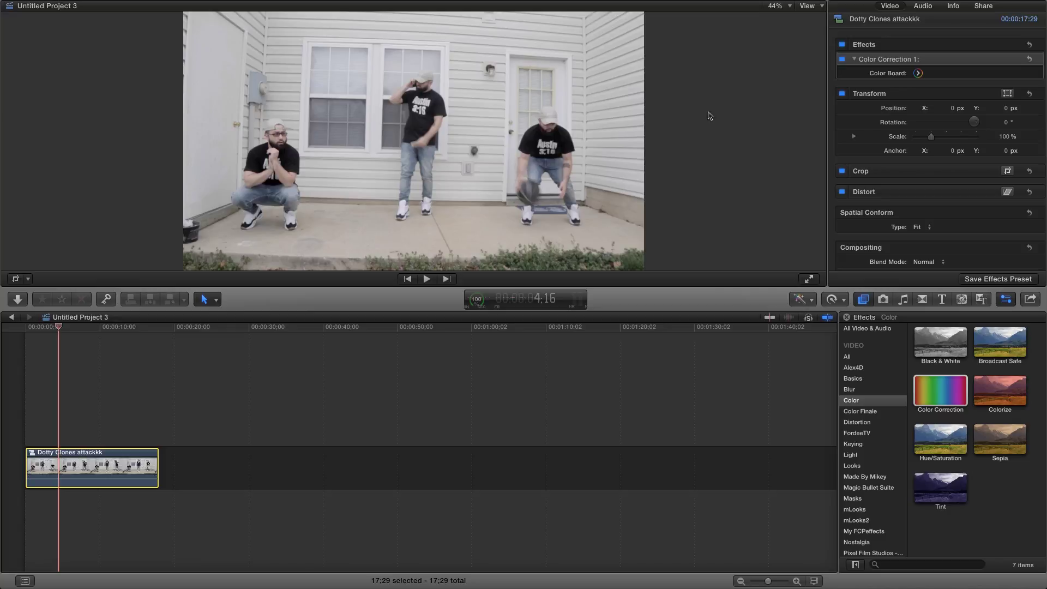
pyautogui.click(811, 8)
# Show the video scopes beside the viewer, set to the luma Waveform display.
pyautogui.click(815, 27)
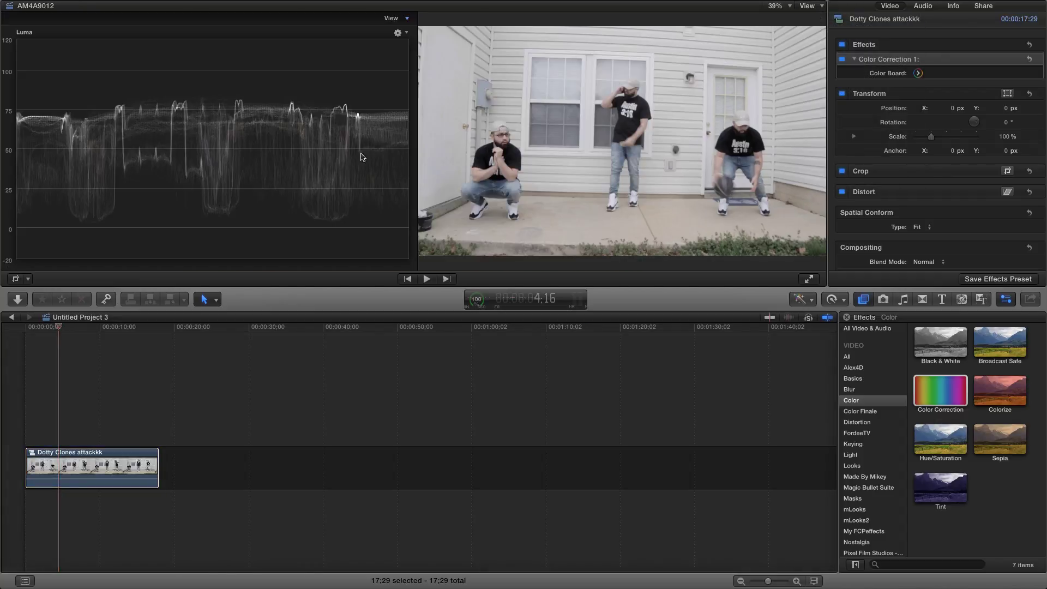
pyautogui.click(406, 35)
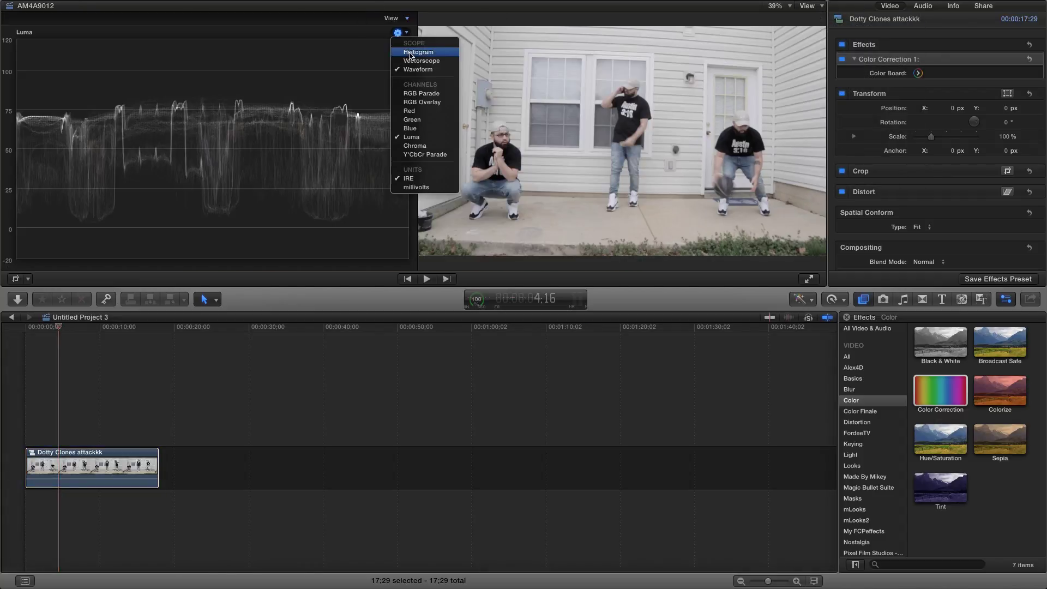
pyautogui.click(418, 52)
pyautogui.click(407, 35)
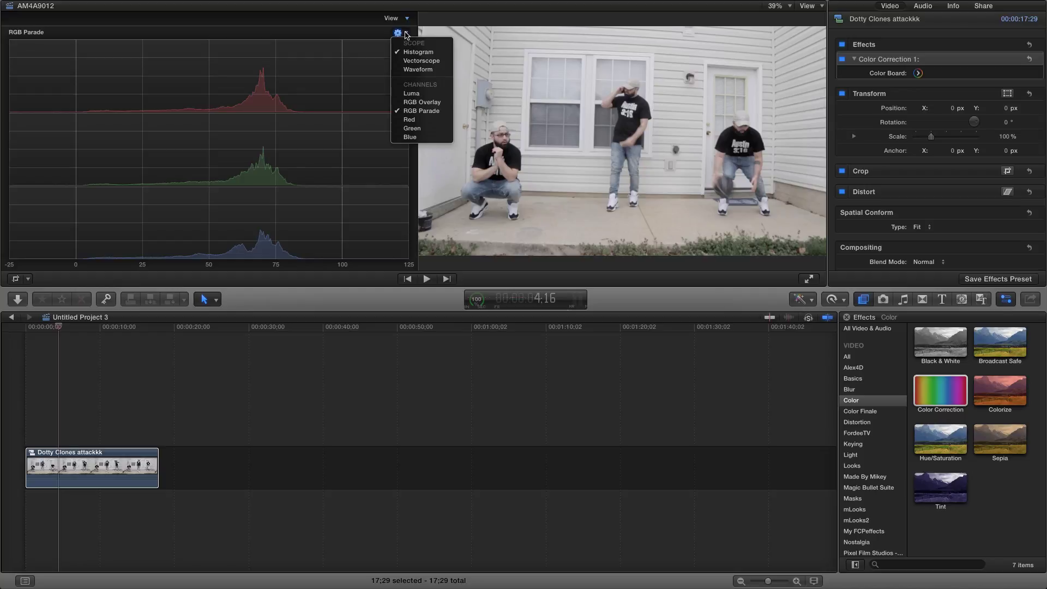
pyautogui.click(419, 69)
# Set Exposure to Highlights 18%, Midtones -29% and Shadows -4%.
pyautogui.click(920, 74)
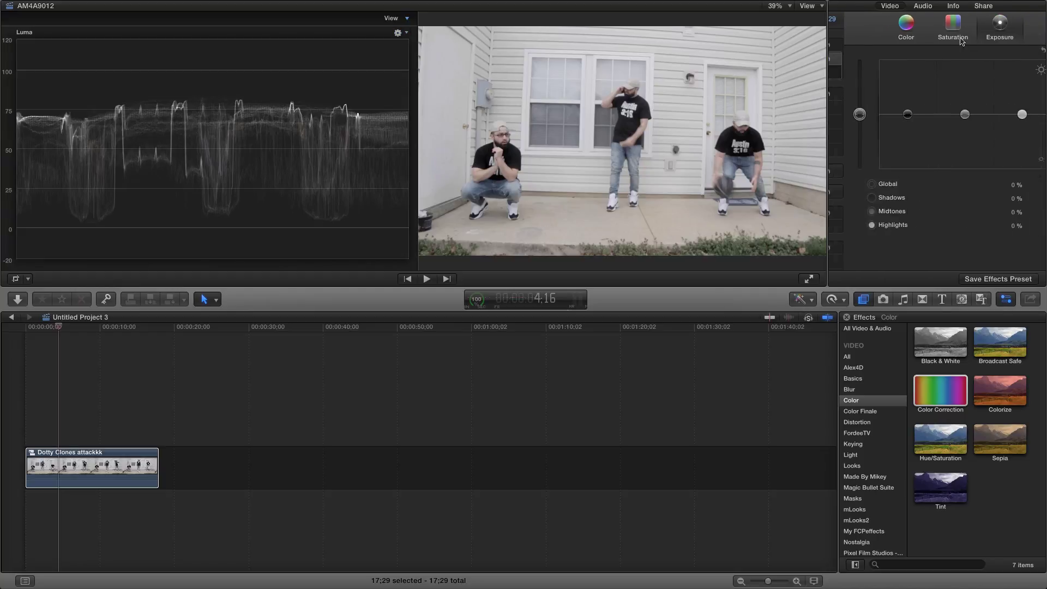
pyautogui.moveTo(1010, 115); pyautogui.dragTo(1008, 105)
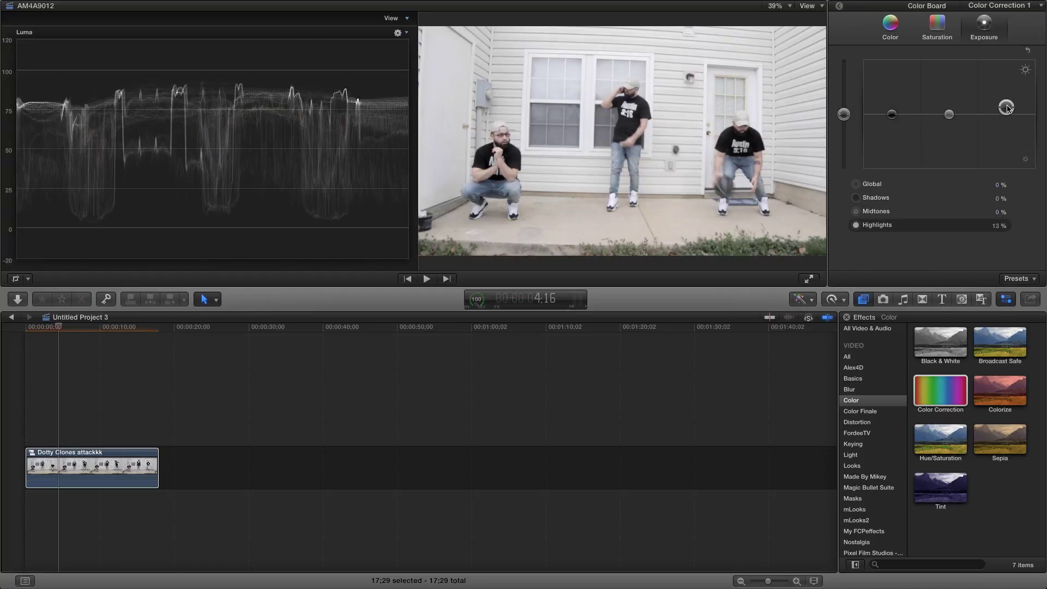
pyautogui.moveTo(949, 116)
pyautogui.mouseDown()
pyautogui.moveTo(948, 132)
pyautogui.moveTo(891, 121)
pyautogui.moveTo(950, 131)
pyautogui.mouseUp()
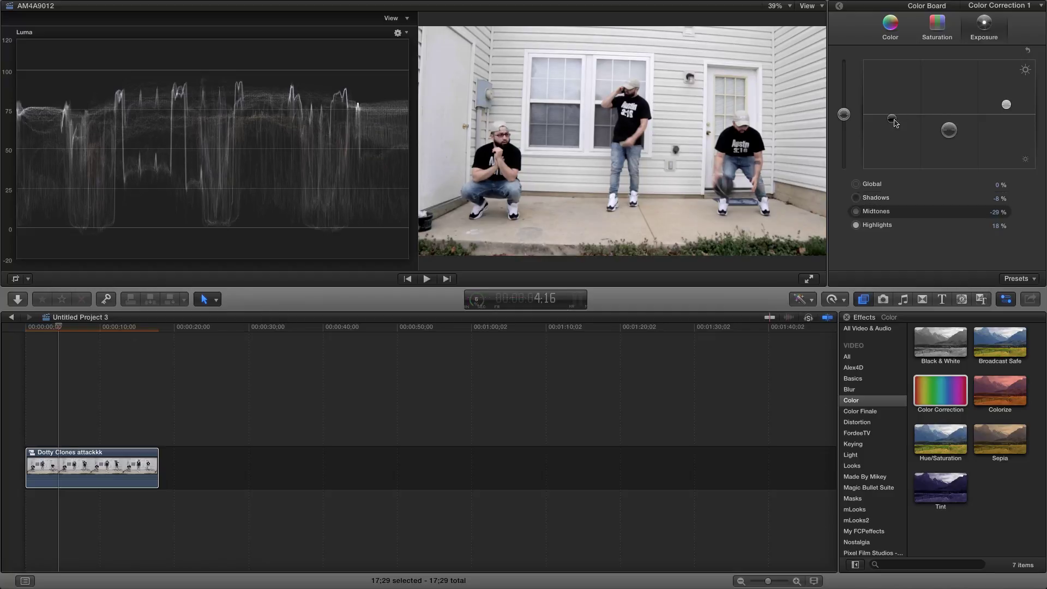
pyautogui.moveTo(891, 119); pyautogui.dragTo(891, 117)
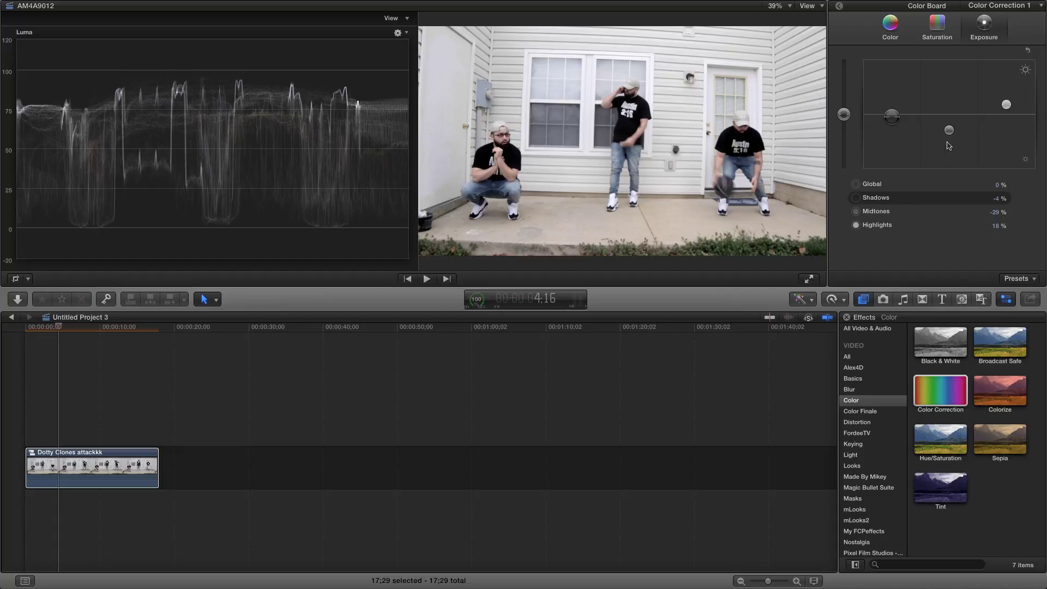
pyautogui.click(38, 413)
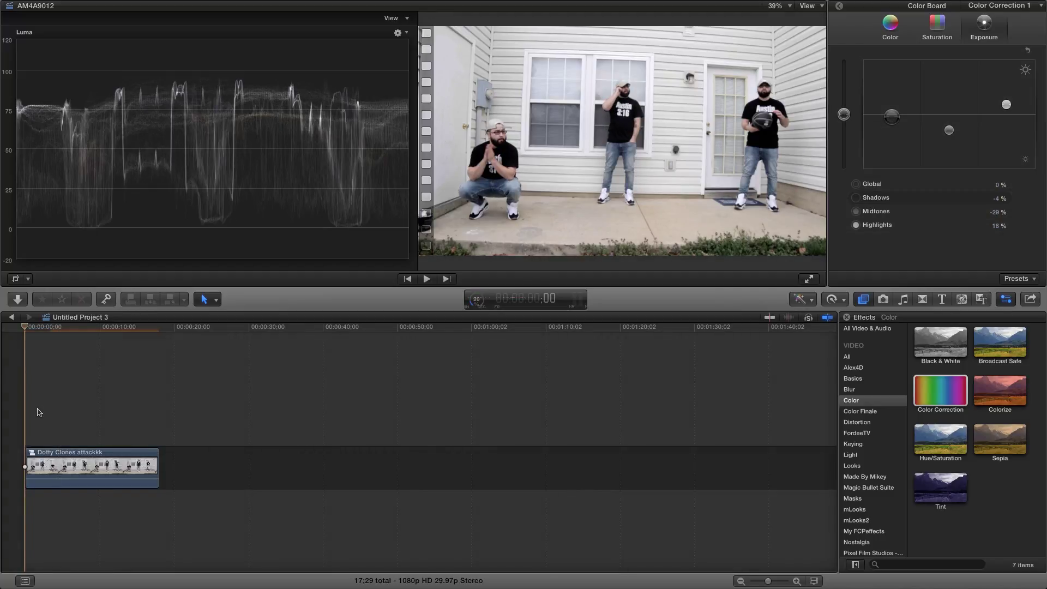
# Play the color-corrected Dotty Clones attackkk shot full screen.
pyautogui.click(808, 279)
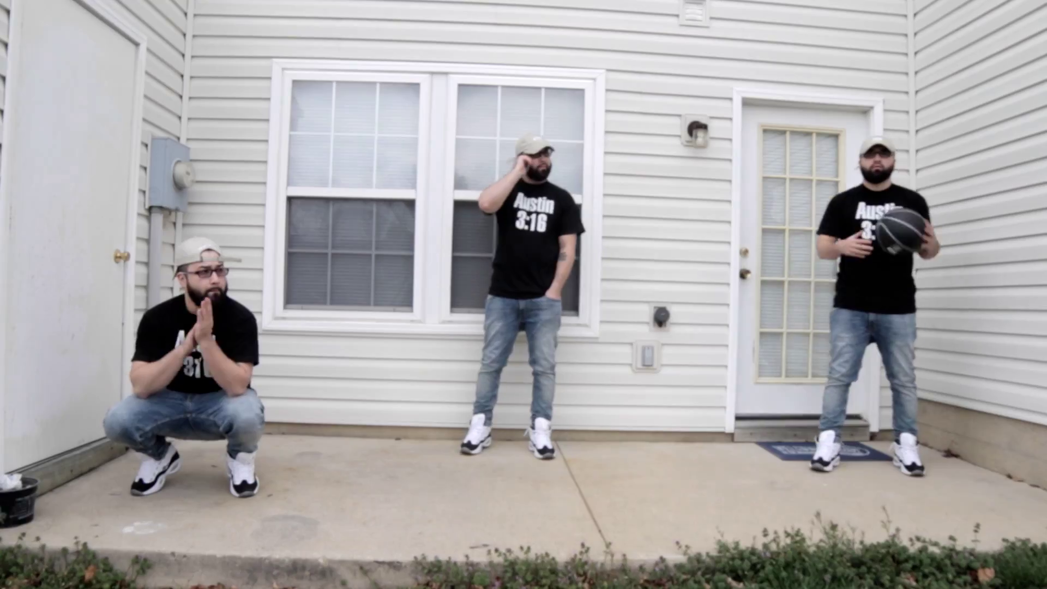